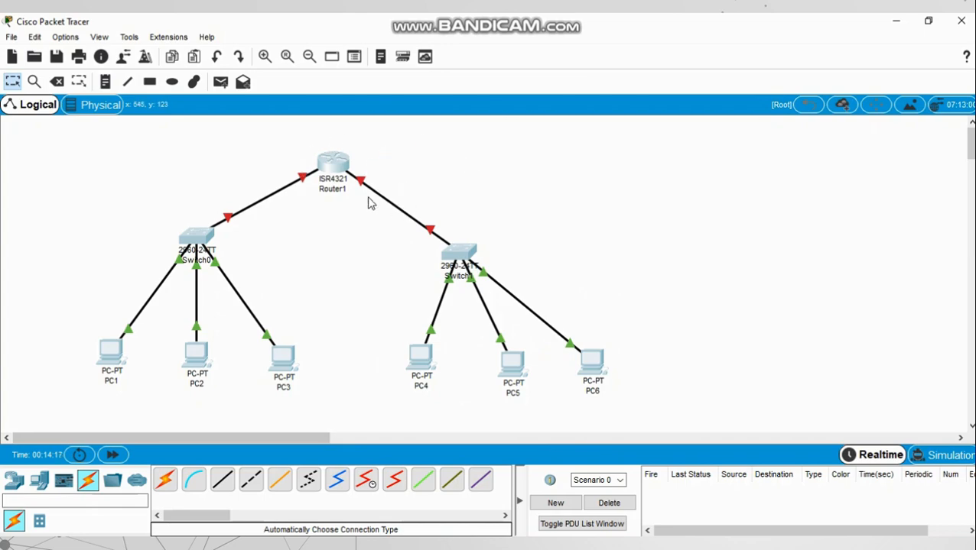
Try to switch on the GigabitEthernet0/0/0 port of Router1.
{"action": "mouse_move", "coordinate": [337, 167]}
{"action": "left_click", "coordinate": [330, 162]}
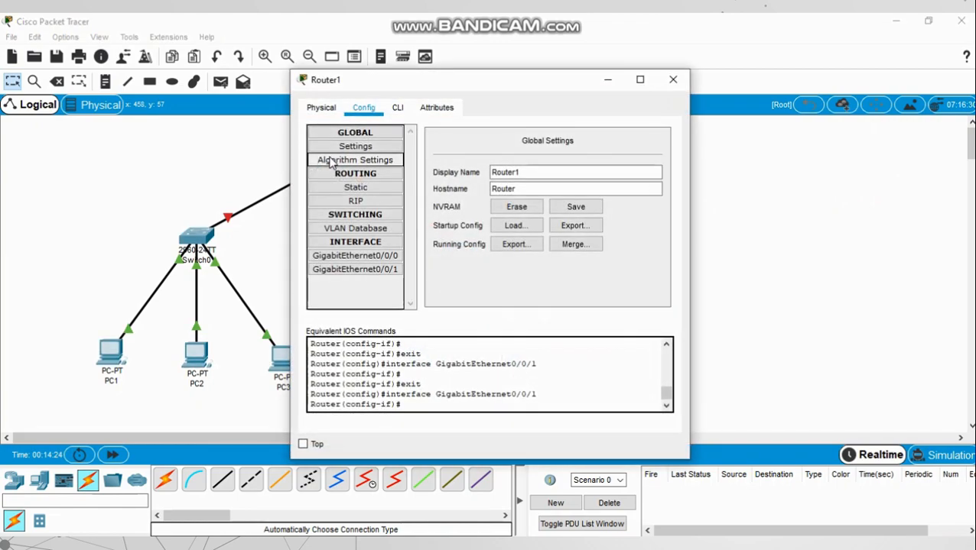
{"action": "left_click", "coordinate": [349, 257]}
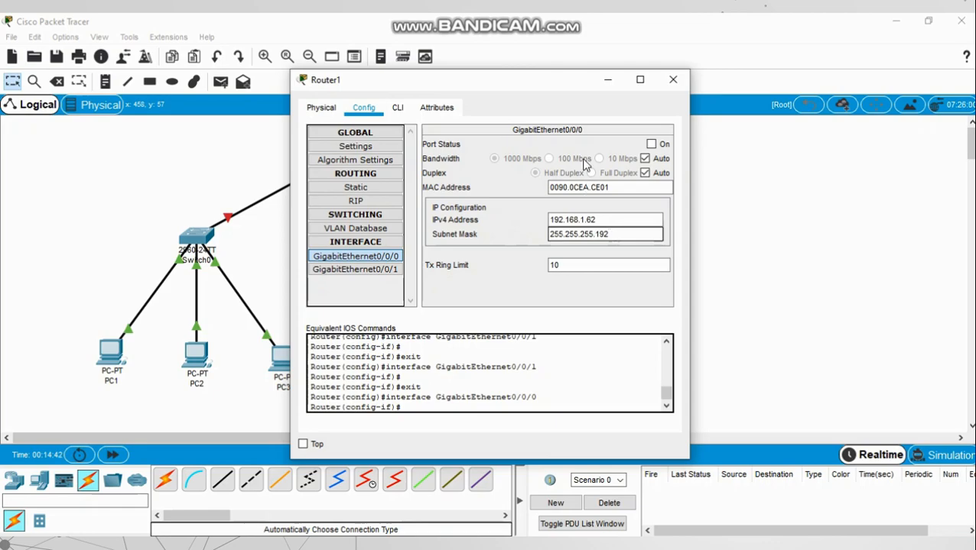
{"action": "left_click", "coordinate": [662, 147]}
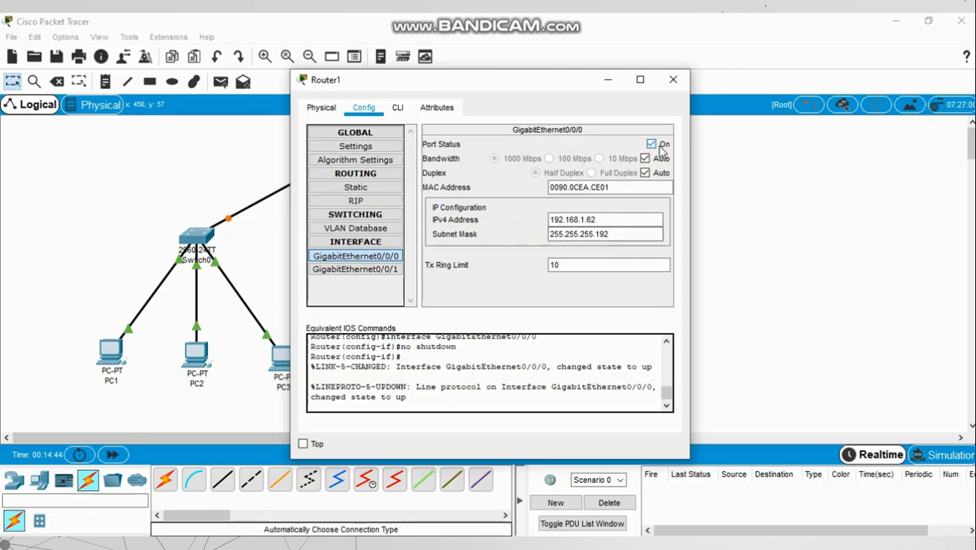
Switch on the GigabitEthernet0/0/1 port of Router1 and close the router's configuration window.
{"action": "left_click", "coordinate": [389, 272]}
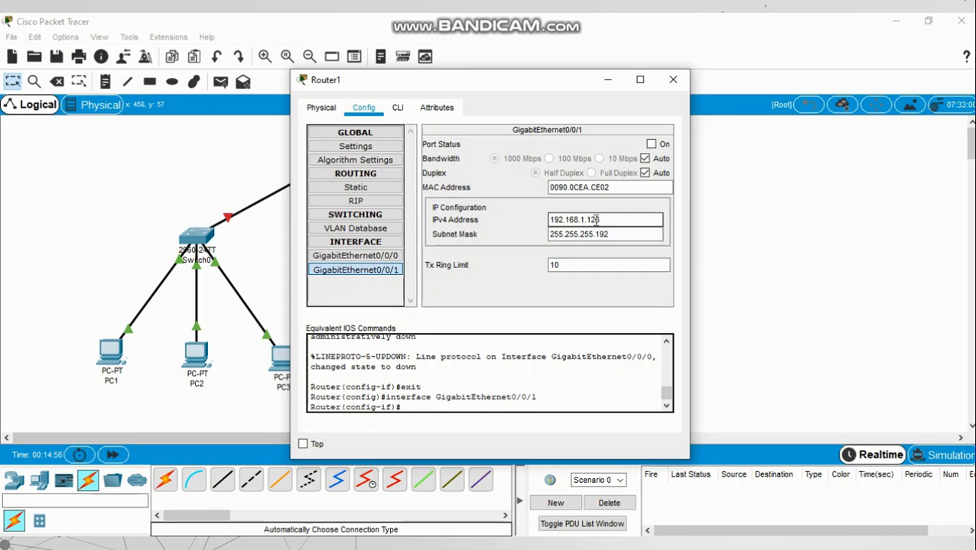
{"action": "left_click", "coordinate": [549, 235]}
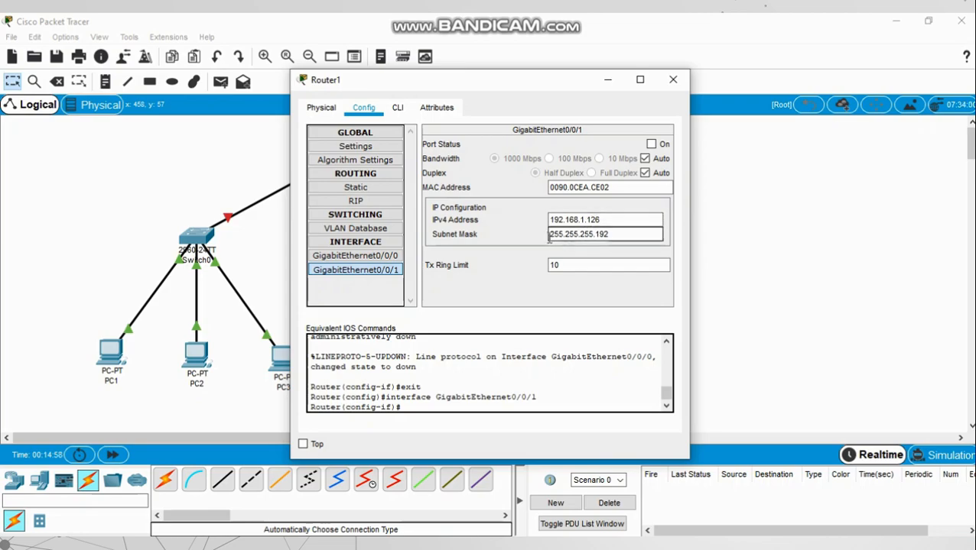
{"action": "left_click", "coordinate": [650, 144]}
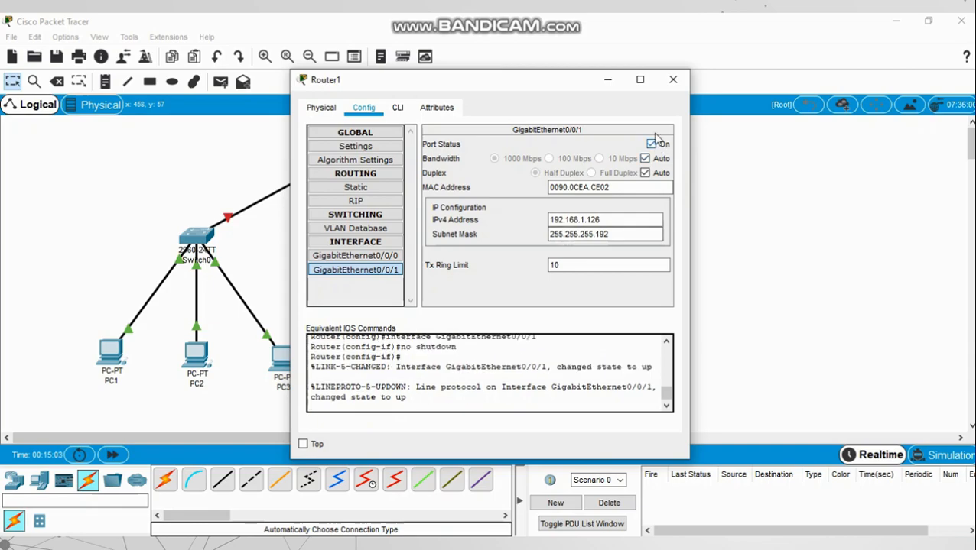
{"action": "left_click", "coordinate": [673, 80]}
Check PC1's IP settings and compare its default gateway with the IPv4 address of Router1's GigabitEthernet0/0/0 interface.
{"action": "left_click", "coordinate": [110, 351]}
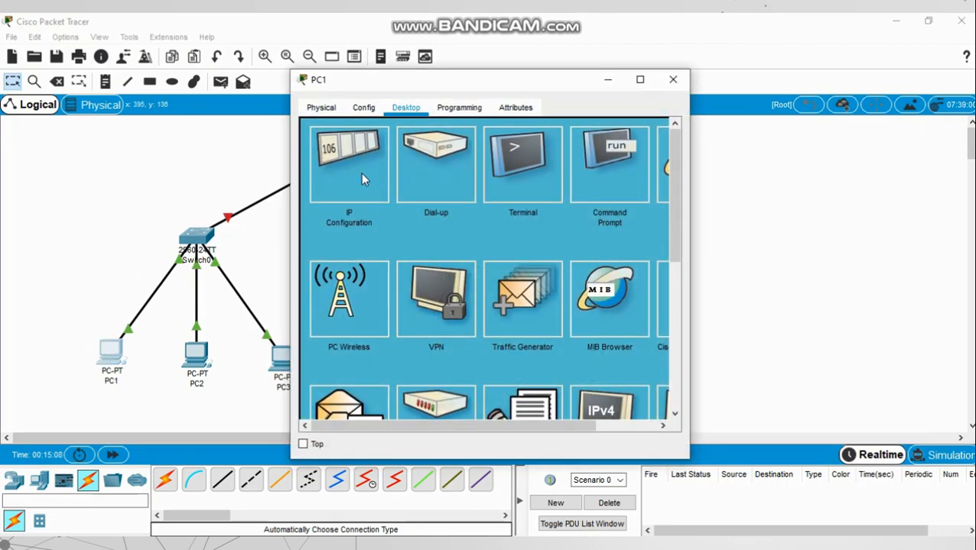
{"action": "left_click", "coordinate": [360, 172]}
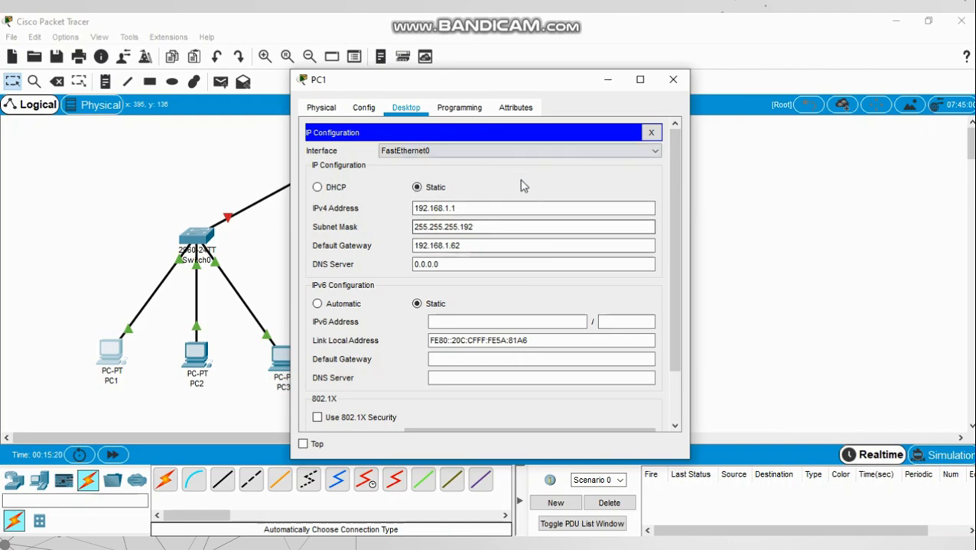
{"action": "left_click_drag", "start_coordinate": [455, 87], "coordinate": [620, 110]}
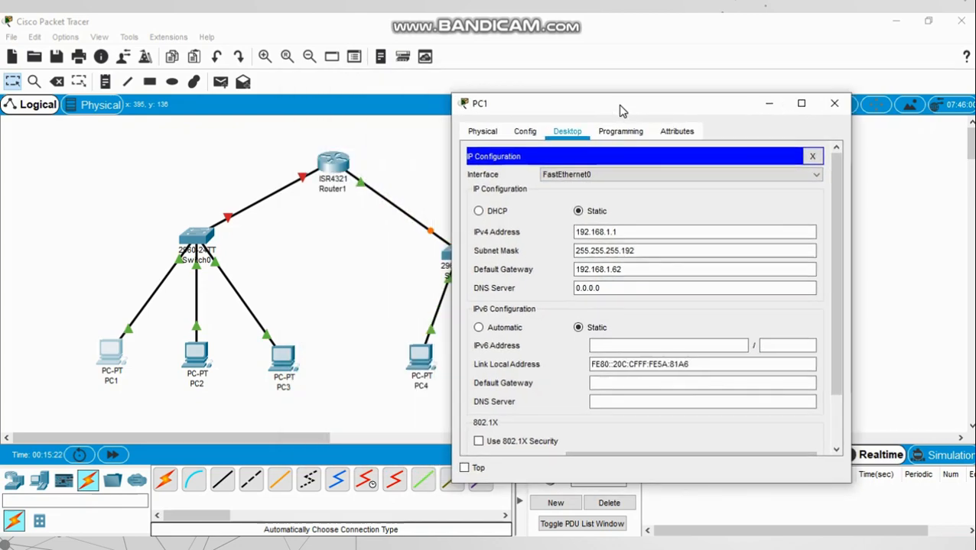
{"action": "left_click", "coordinate": [633, 272]}
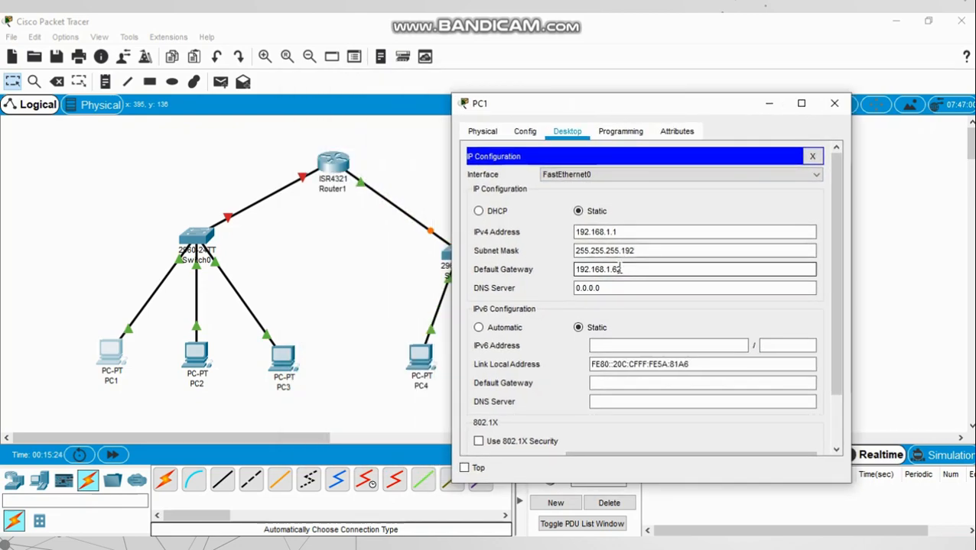
{"action": "left_click", "coordinate": [334, 168]}
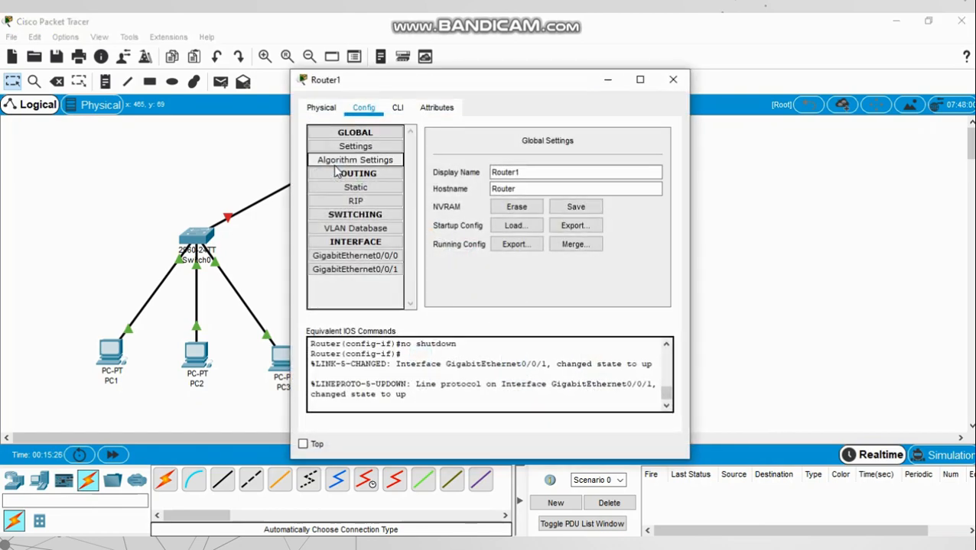
{"action": "left_click", "coordinate": [356, 255]}
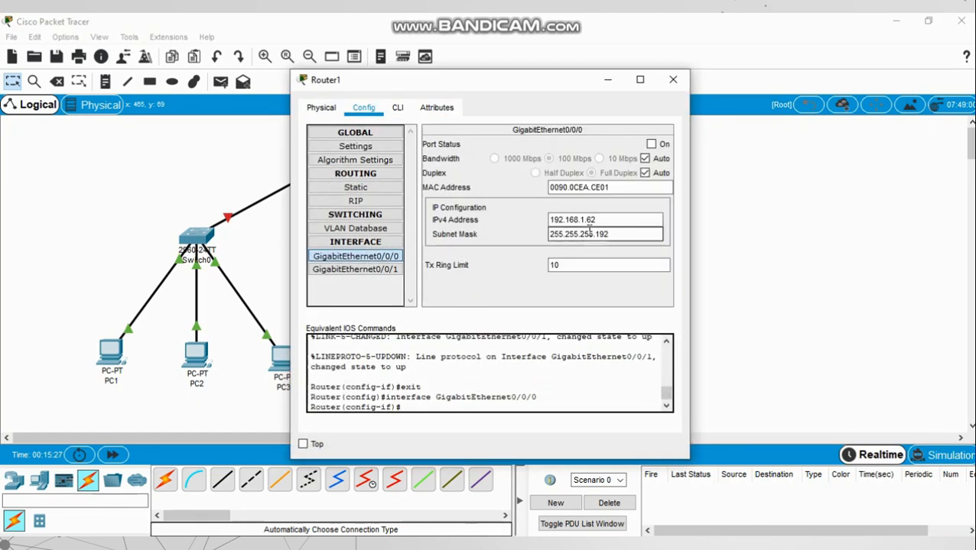
{"action": "left_click", "coordinate": [672, 79]}
{"action": "left_click", "coordinate": [113, 351]}
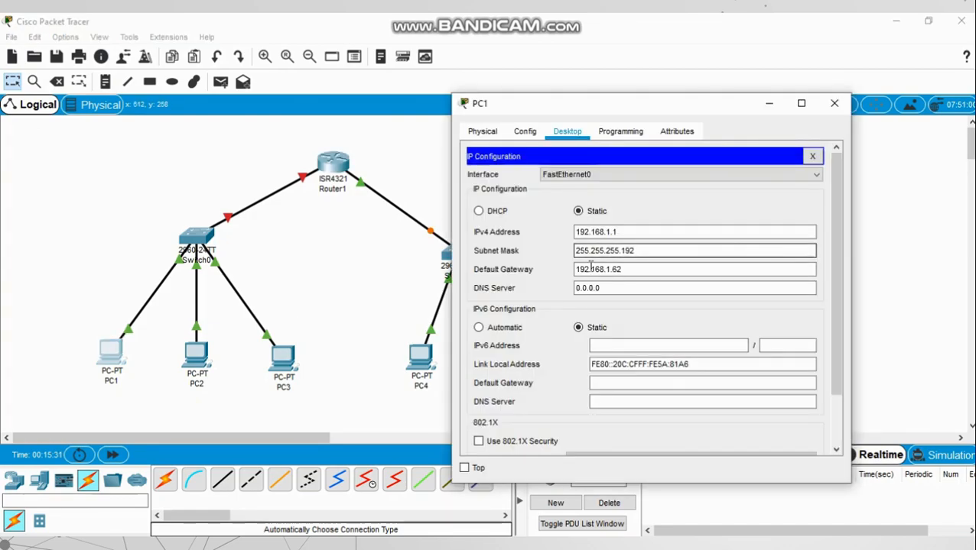
{"action": "left_click", "coordinate": [832, 104]}
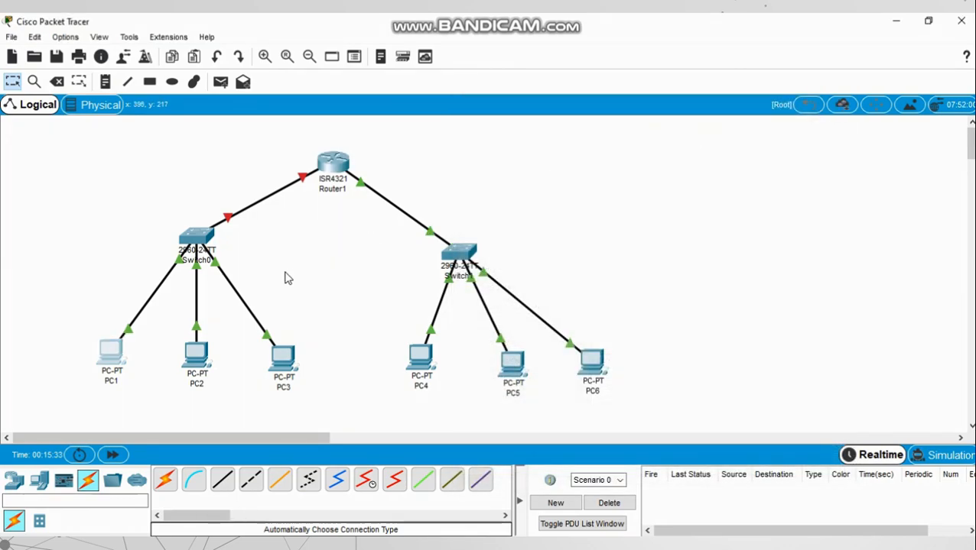
Check PC2's IPv4 address, subnet mask and default gateway in its IP configuration.
{"action": "left_click", "coordinate": [198, 356]}
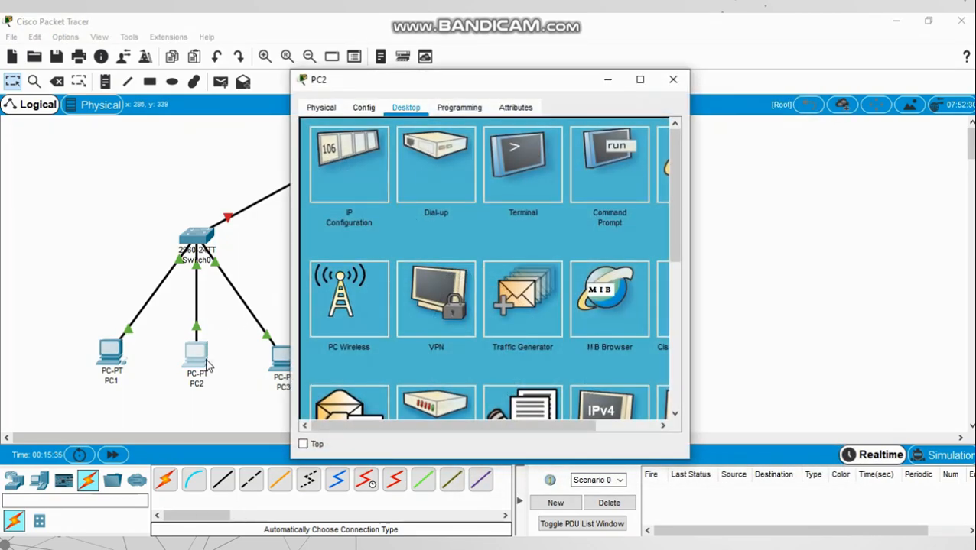
{"action": "left_click", "coordinate": [346, 181]}
{"action": "left_click", "coordinate": [425, 208]}
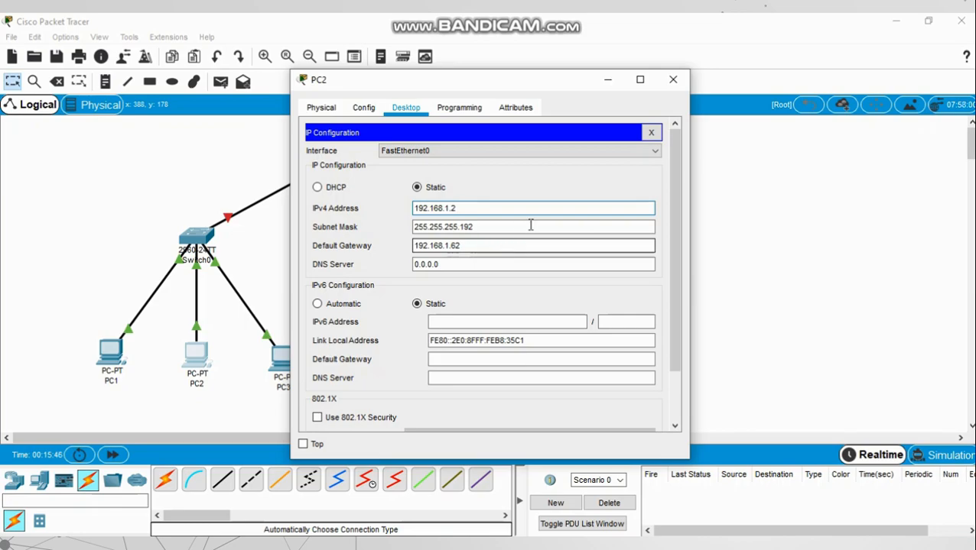
{"action": "left_click", "coordinate": [673, 80]}
Check PC3's IPv4 address, subnet mask and default gateway in its IP configuration.
{"action": "left_click", "coordinate": [281, 360]}
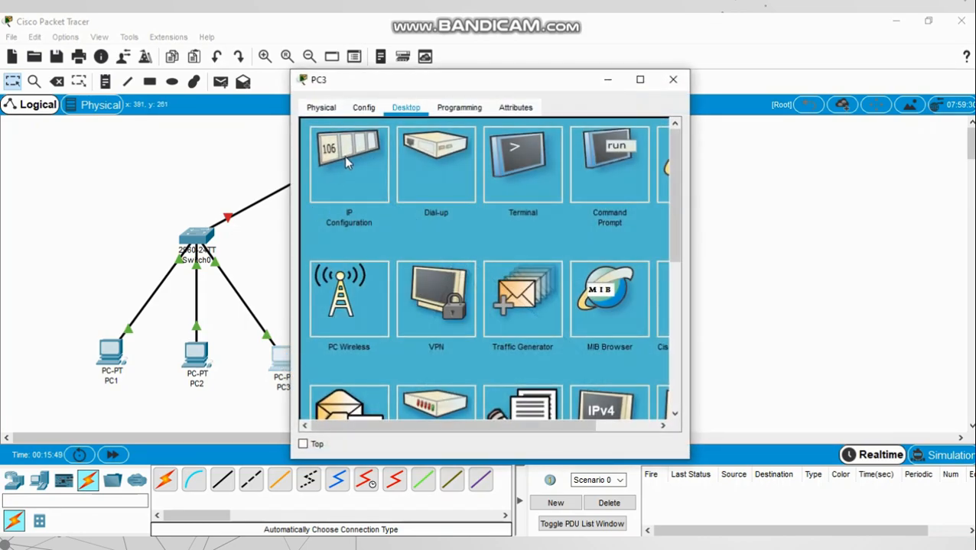
{"action": "left_click", "coordinate": [345, 155]}
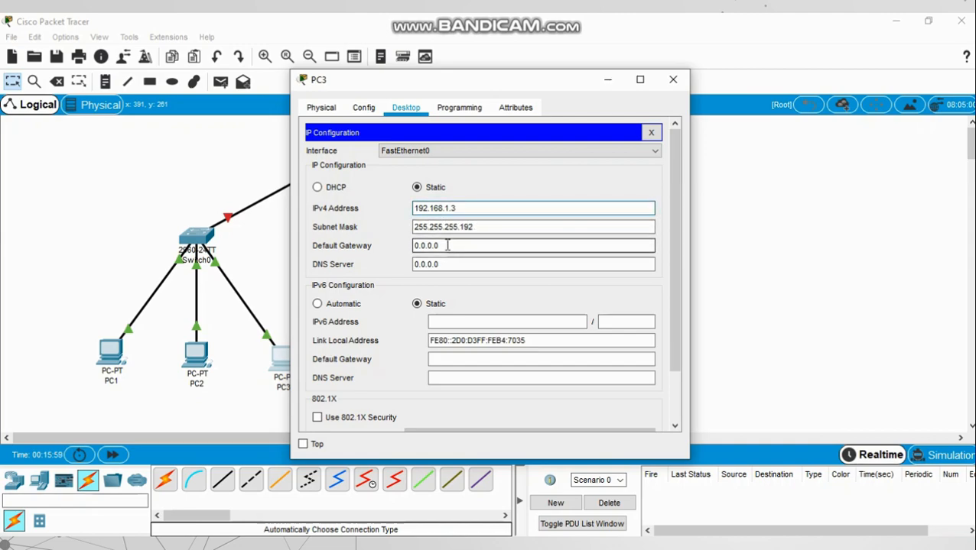
{"action": "left_click", "coordinate": [674, 80]}
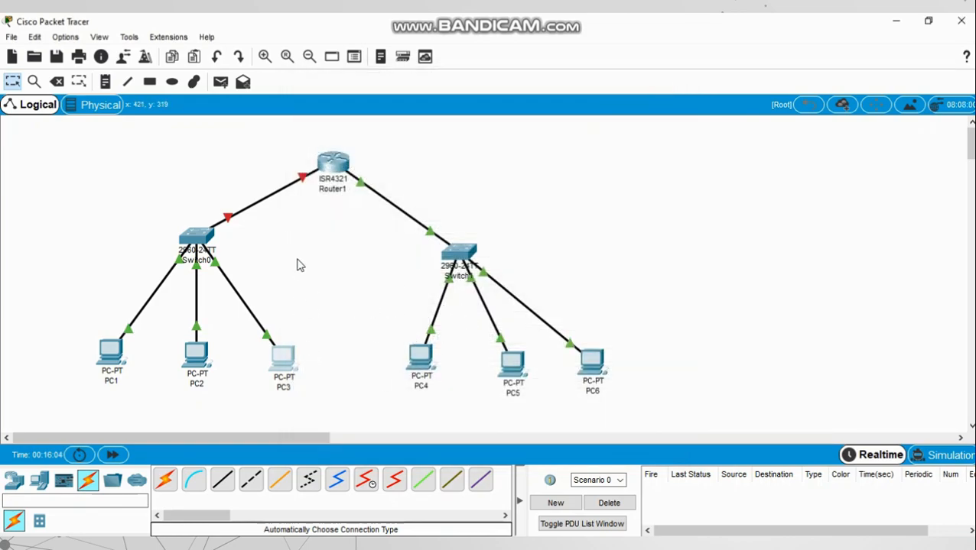
Switch on Router1's GigabitEthernet0/0/0 port and close the router's configuration window.
{"action": "left_click", "coordinate": [335, 164]}
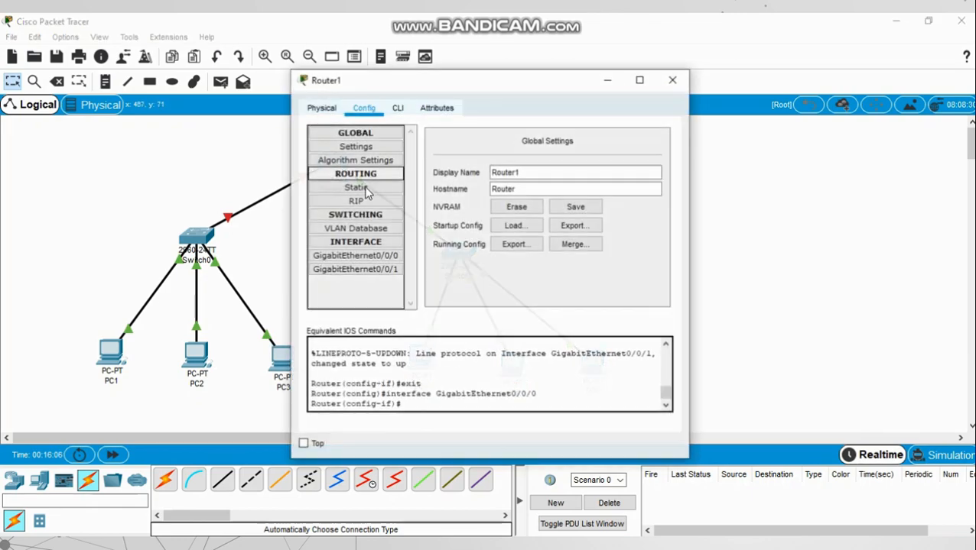
{"action": "left_click", "coordinate": [355, 257]}
{"action": "left_click", "coordinate": [651, 144]}
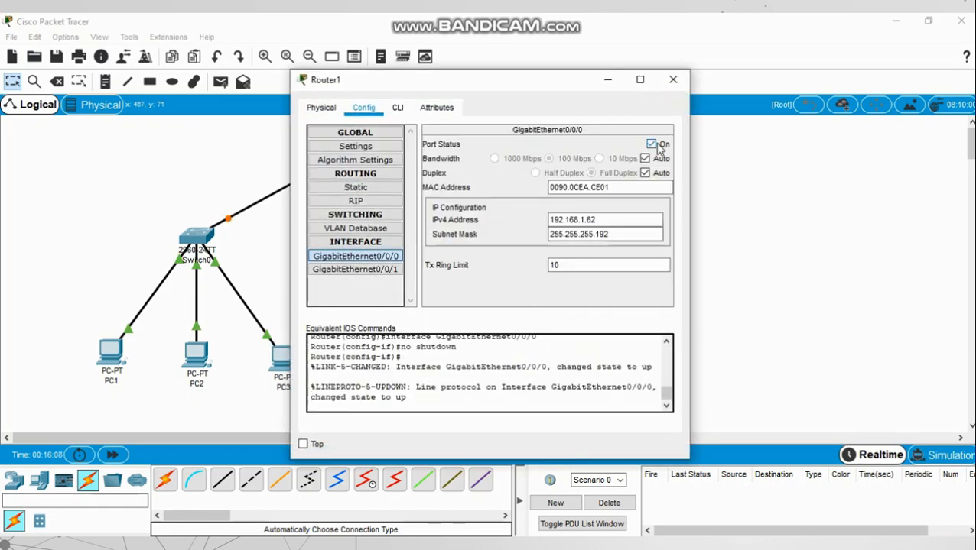
{"action": "left_click", "coordinate": [673, 79]}
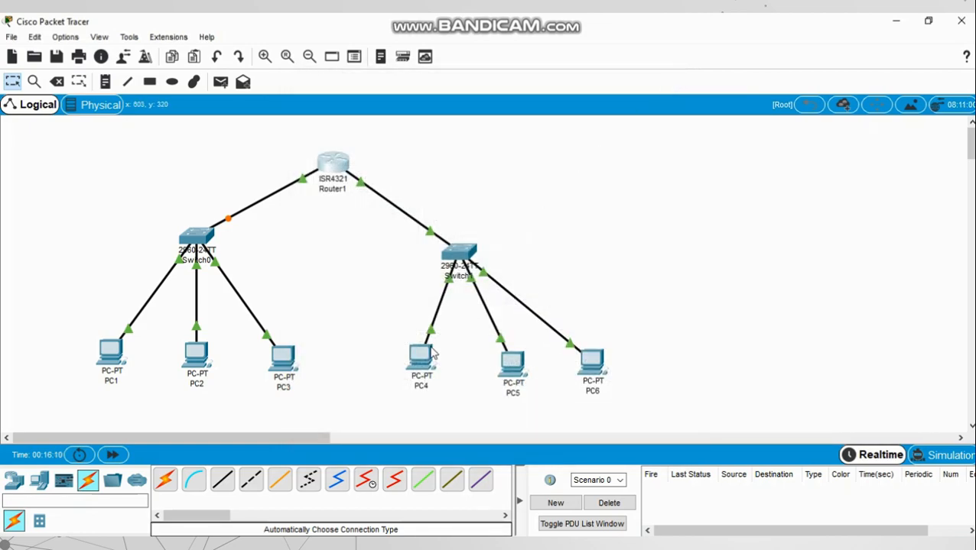
Check PC4's IP settings and compare its default gateway with the IPv4 address of Router1's GigabitEthernet0/0/1 interface.
{"action": "left_click", "coordinate": [419, 357]}
{"action": "left_click", "coordinate": [360, 159]}
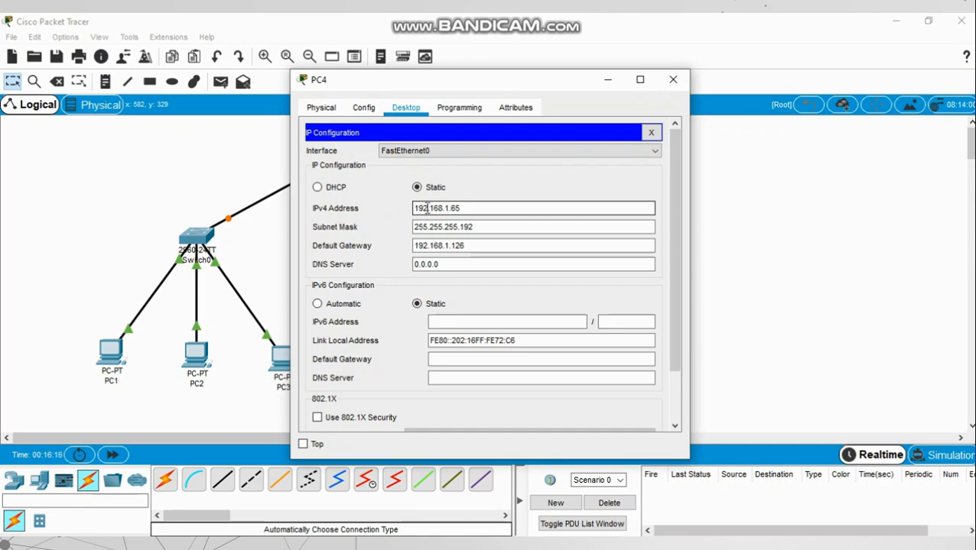
{"action": "left_click", "coordinate": [484, 224]}
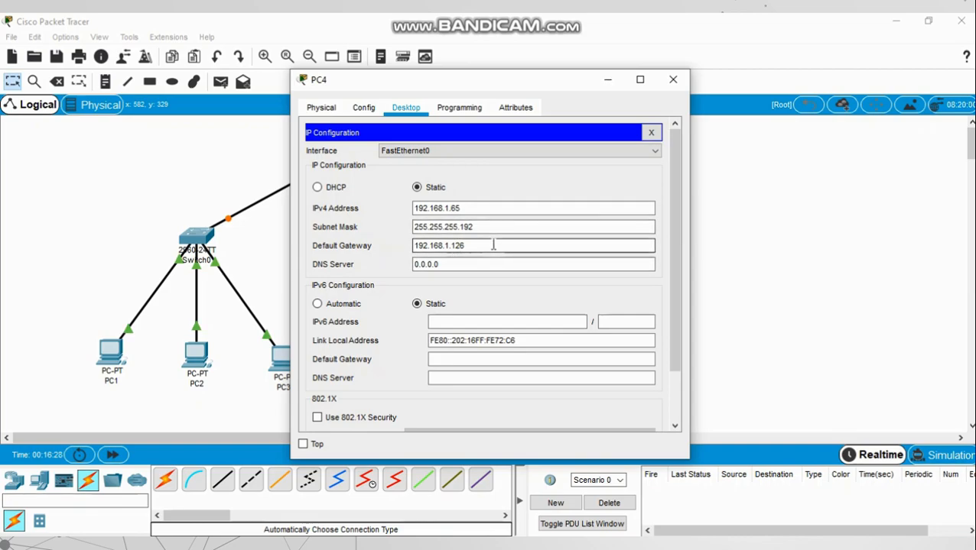
{"action": "left_click_drag", "start_coordinate": [456, 91], "coordinate": [675, 121]}
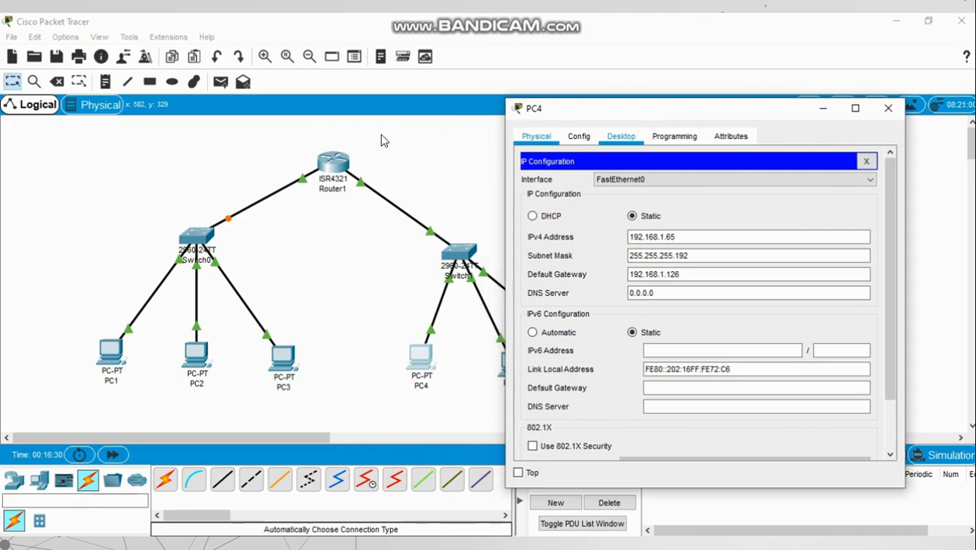
{"action": "left_click", "coordinate": [334, 165]}
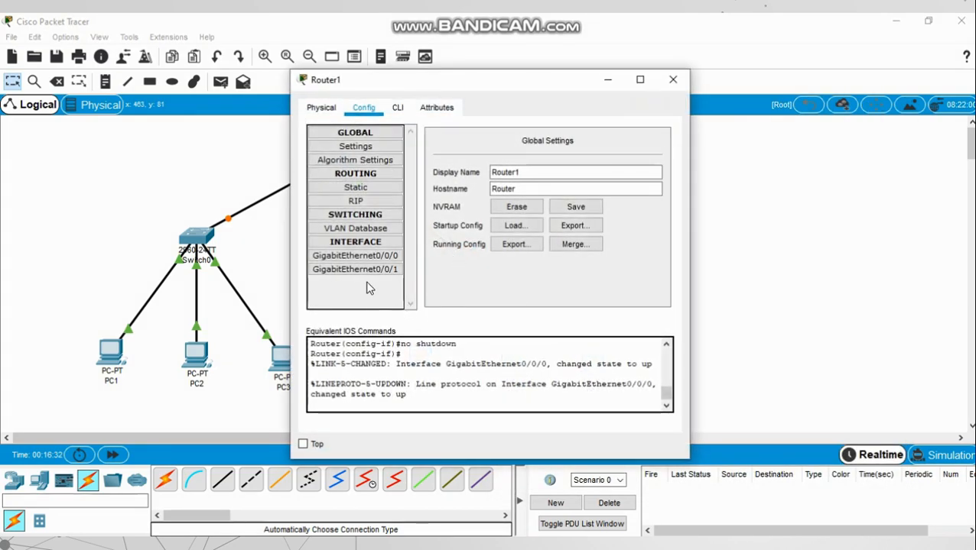
{"action": "left_click", "coordinate": [361, 269]}
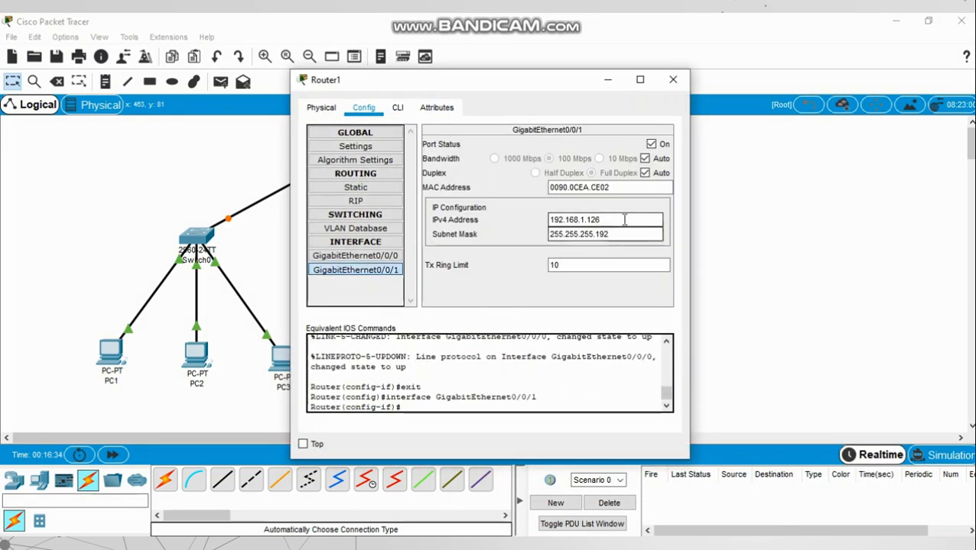
{"action": "left_click", "coordinate": [672, 79]}
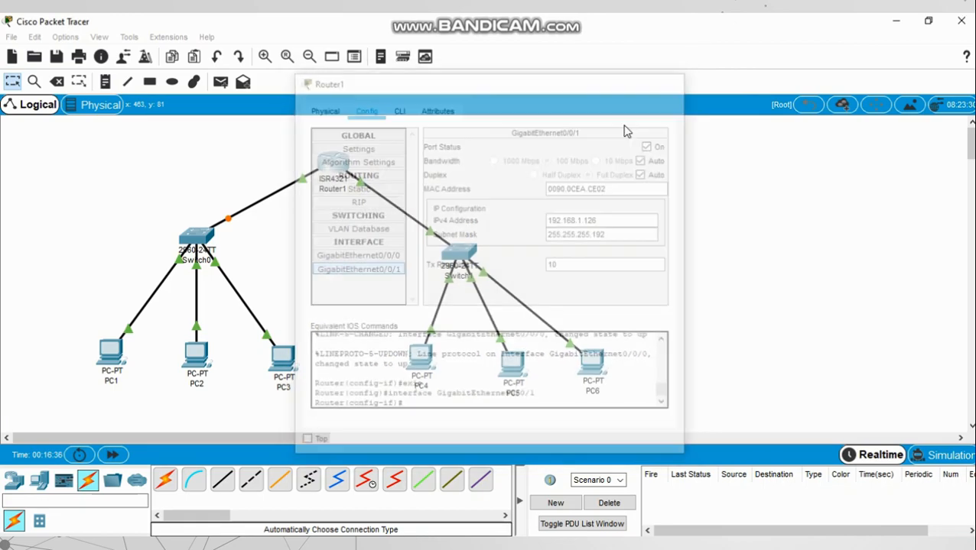
{"action": "left_click", "coordinate": [420, 356]}
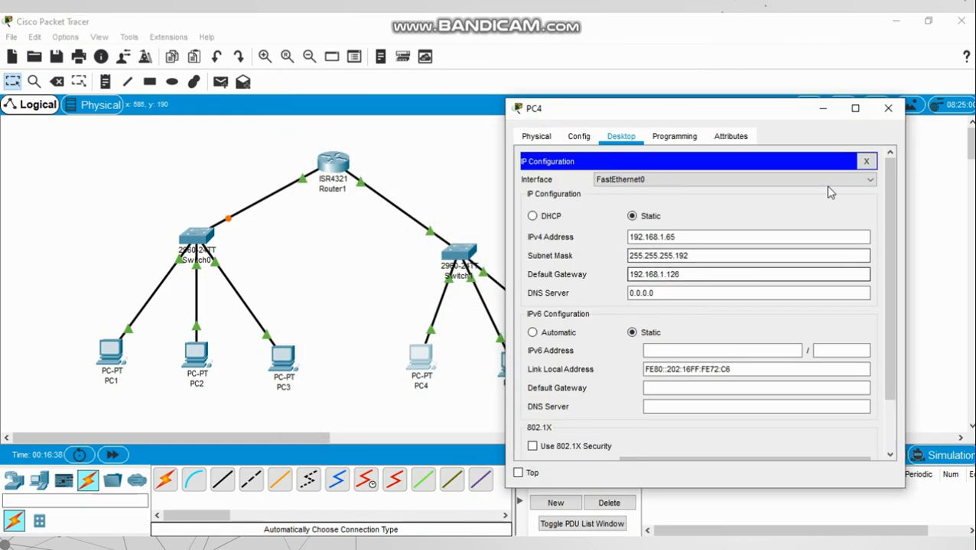
{"action": "left_click", "coordinate": [887, 108]}
Check PC5's IPv4 address, subnet mask and default gateway in its IP configuration.
{"action": "left_click", "coordinate": [512, 364]}
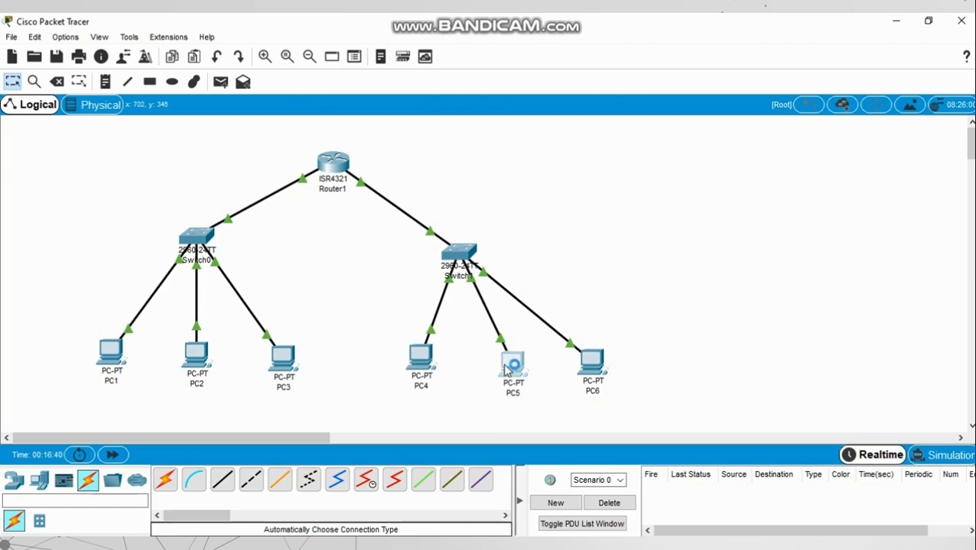
{"action": "left_click", "coordinate": [378, 151]}
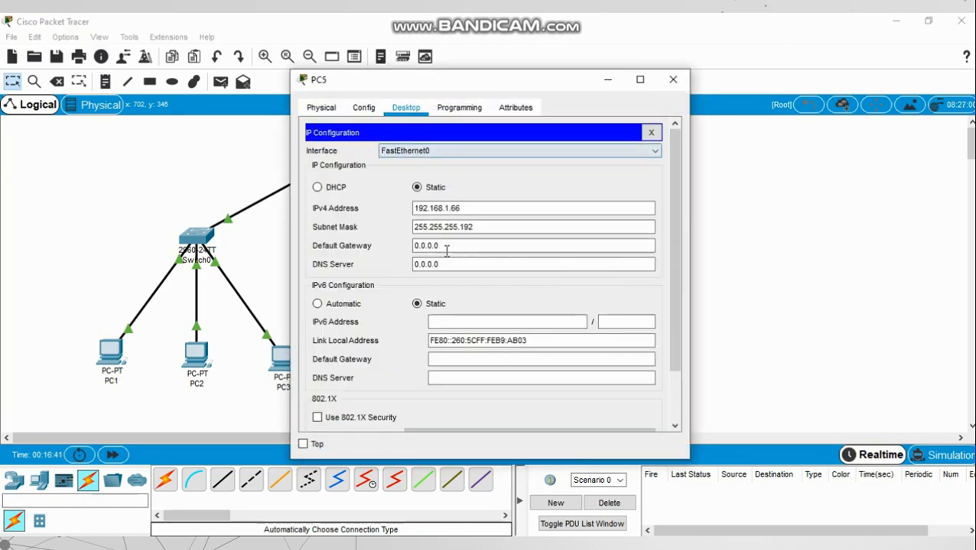
{"action": "left_click", "coordinate": [457, 213]}
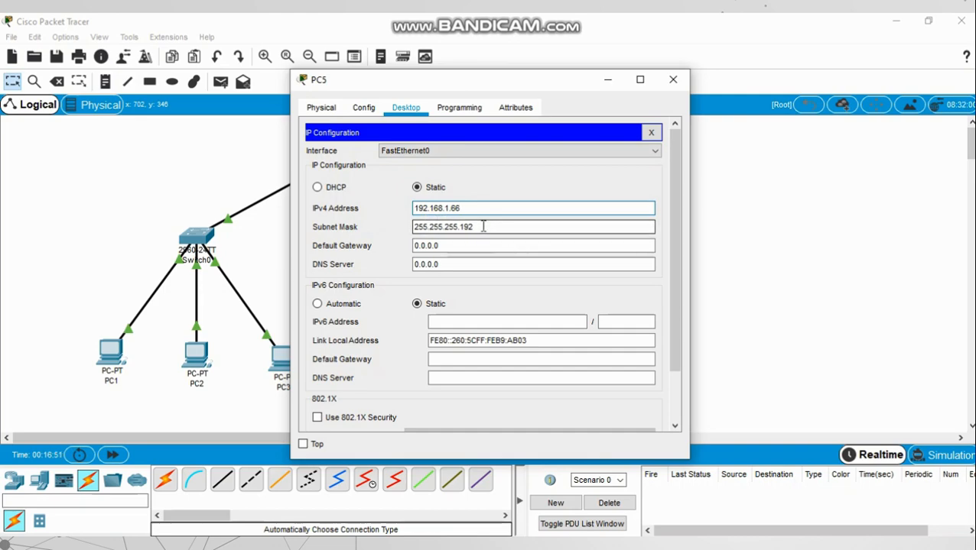
{"action": "left_click", "coordinate": [419, 245]}
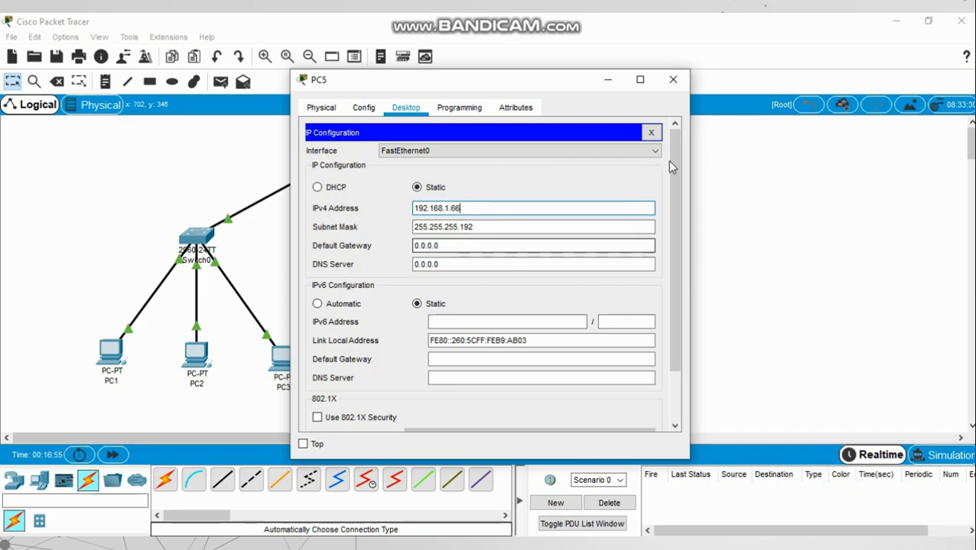
{"action": "left_click", "coordinate": [673, 80]}
Check PC6's IPv4 address, subnet mask and default gateway in its IP configuration and close the window.
{"action": "left_click", "coordinate": [593, 358]}
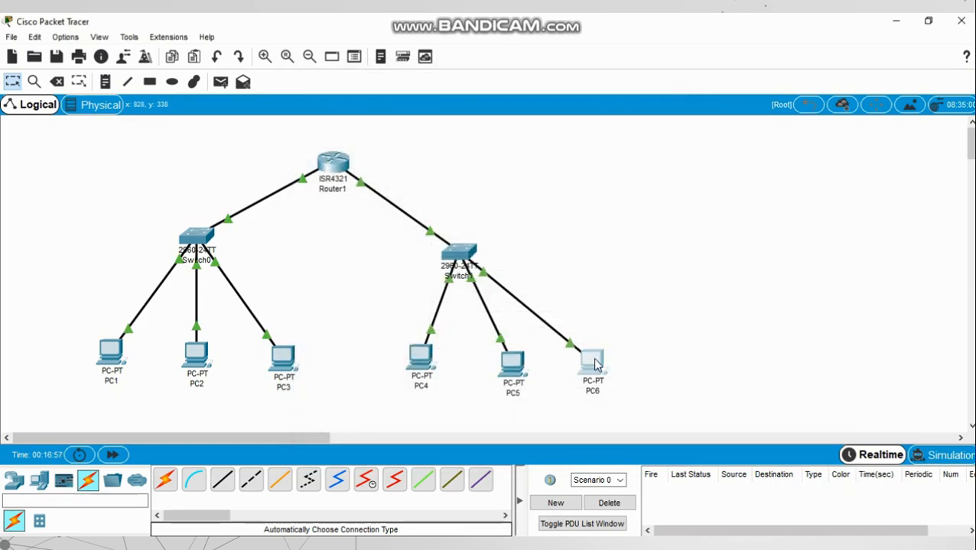
{"action": "left_click", "coordinate": [363, 145]}
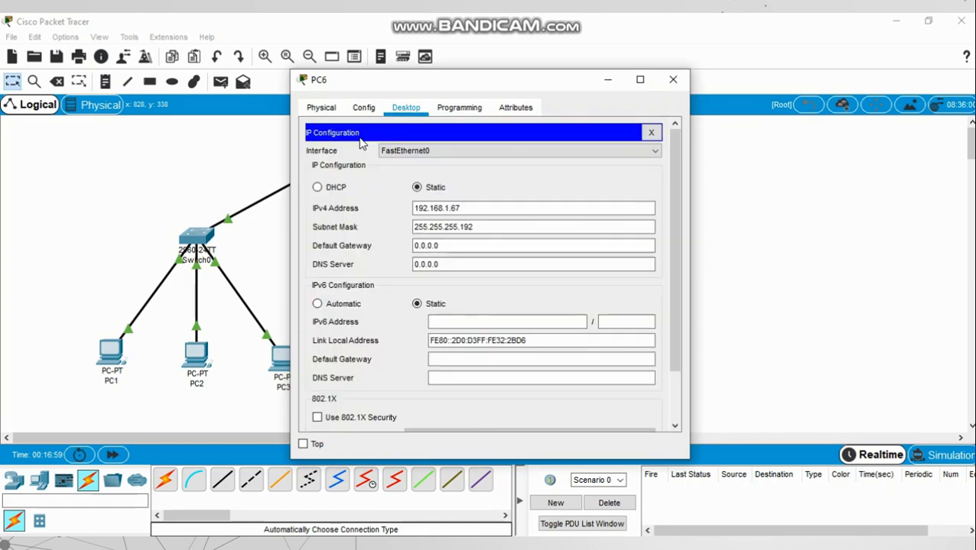
{"action": "left_click", "coordinate": [500, 213]}
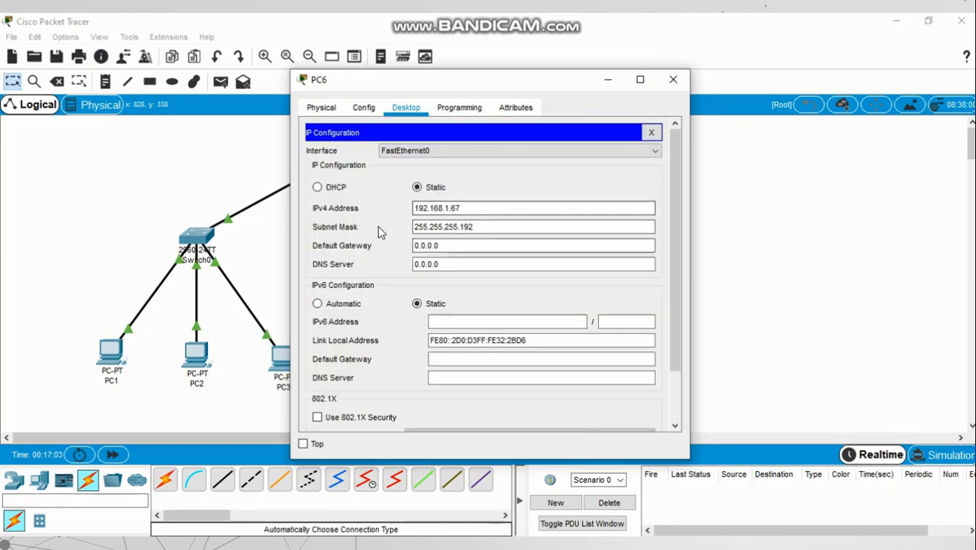
{"action": "left_click", "coordinate": [445, 227]}
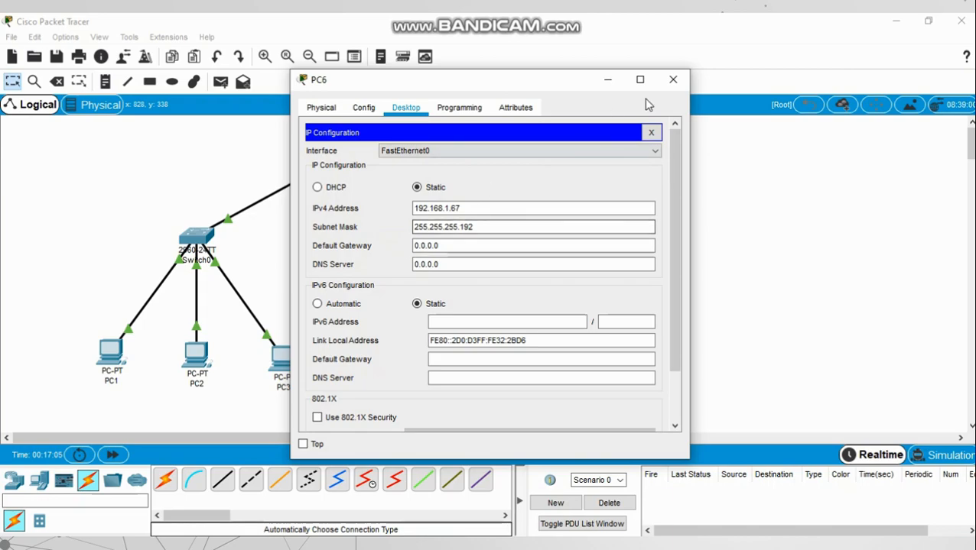
{"action": "left_click", "coordinate": [673, 79]}
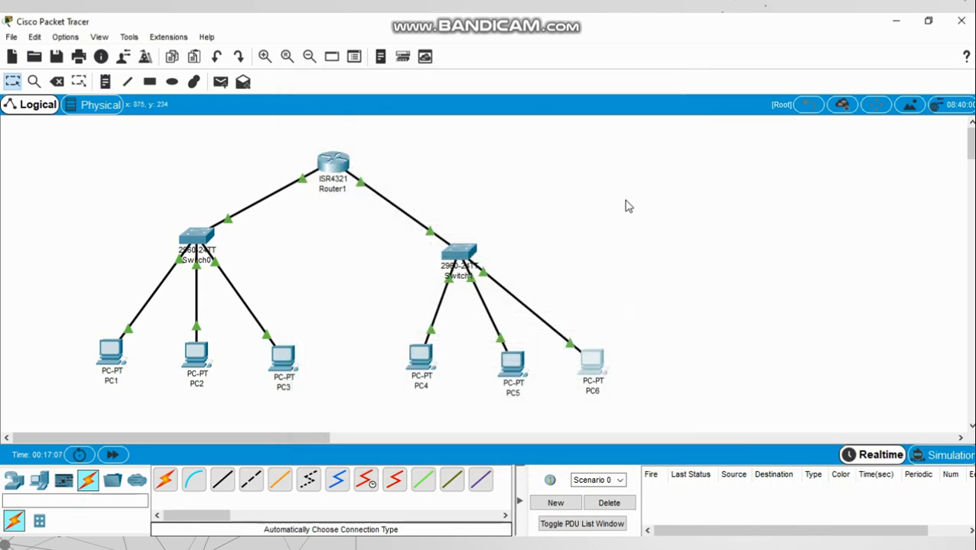
Enter Simulation mode and filter the visible events so that only ICMP is captured.
{"action": "left_click", "coordinate": [930, 456]}
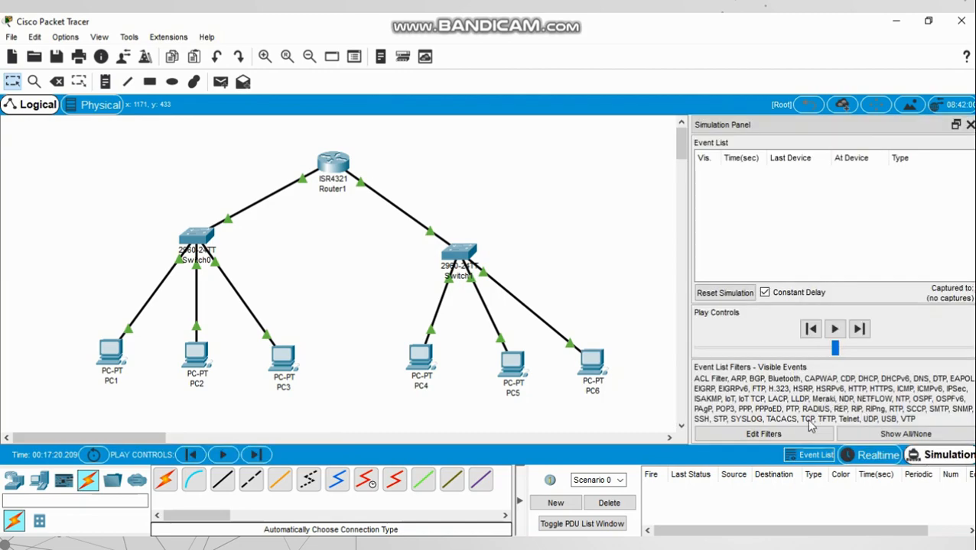
{"action": "left_click", "coordinate": [763, 434]}
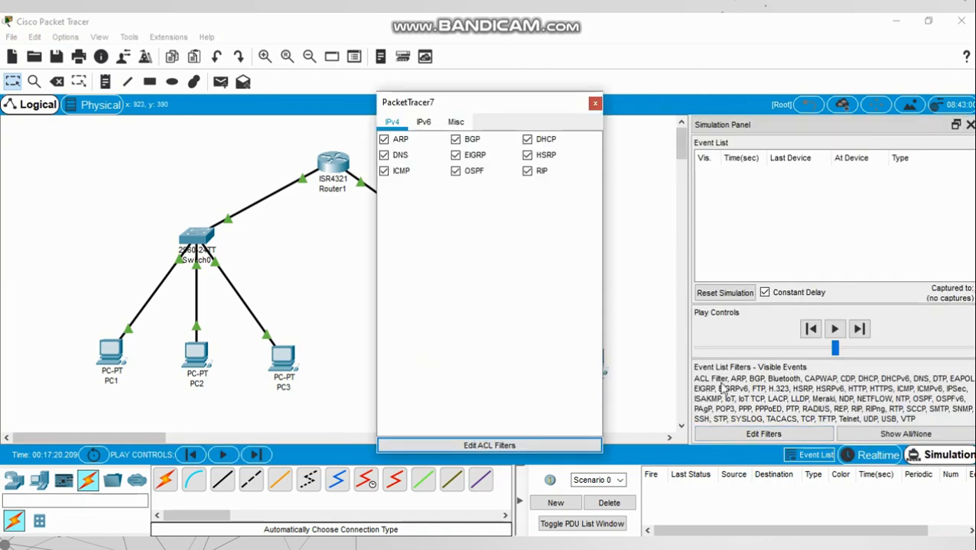
{"action": "left_click", "coordinate": [881, 432]}
{"action": "left_click", "coordinate": [851, 434]}
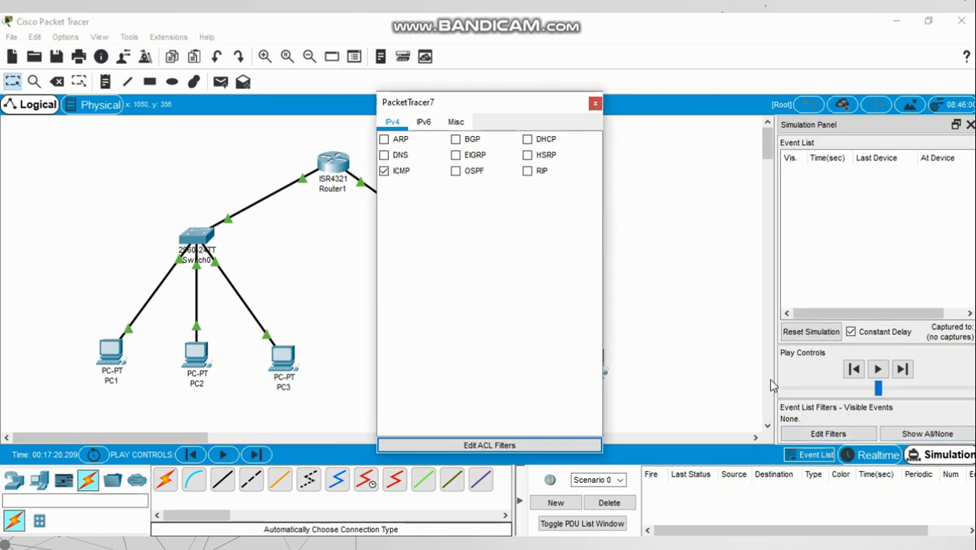
{"action": "left_click", "coordinate": [723, 403]}
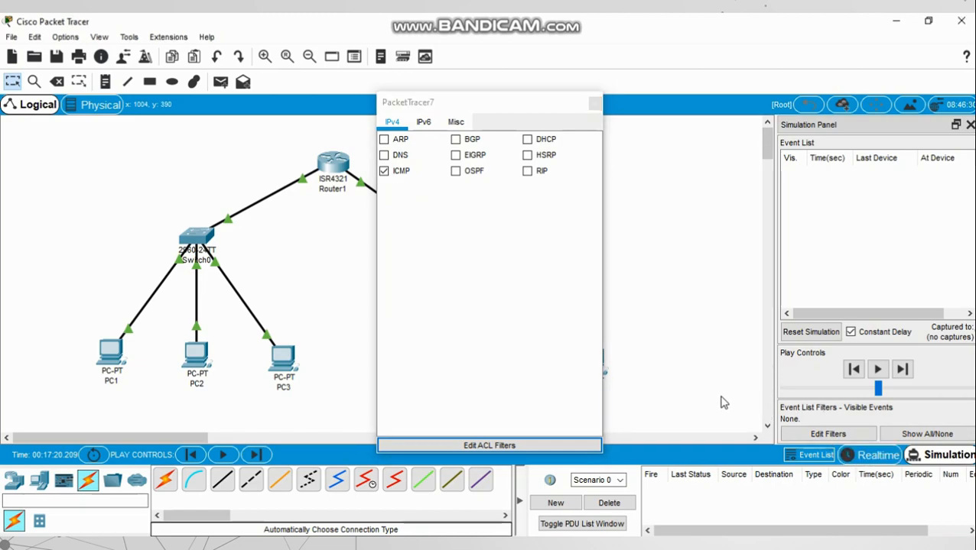
{"action": "left_click", "coordinate": [594, 103]}
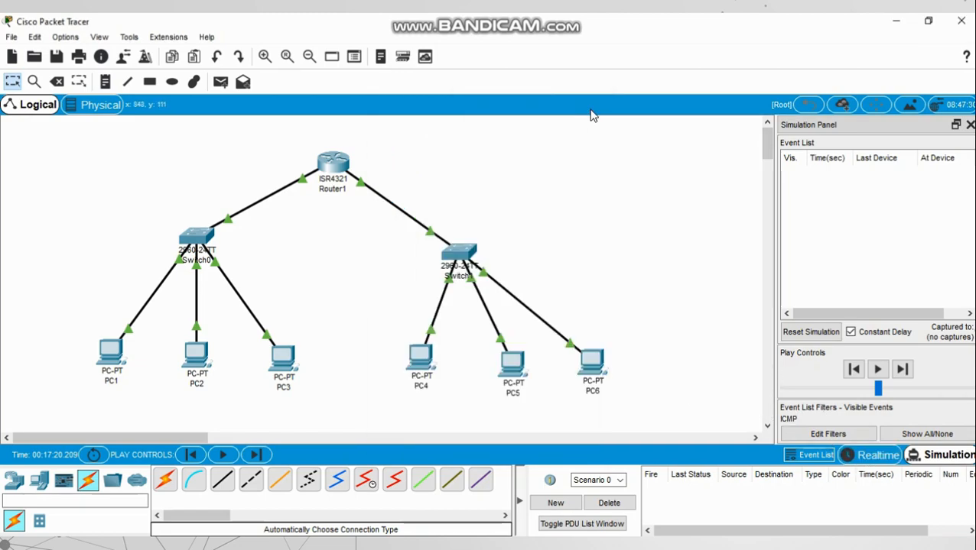
Send a simple PDU from PC1 to PC3 and advance the simulation event by event until the reply returns to PC1.
{"action": "left_click", "coordinate": [220, 82]}
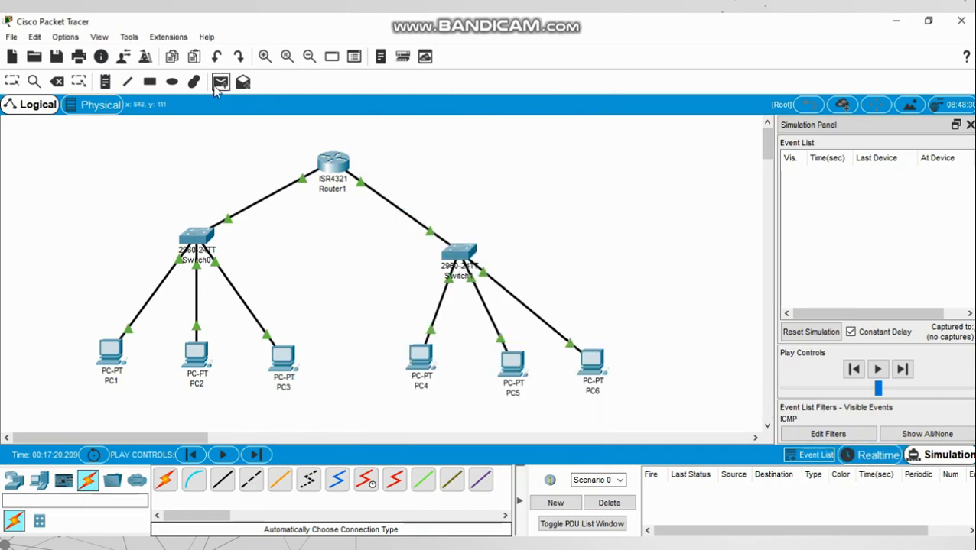
{"action": "left_click", "coordinate": [106, 350]}
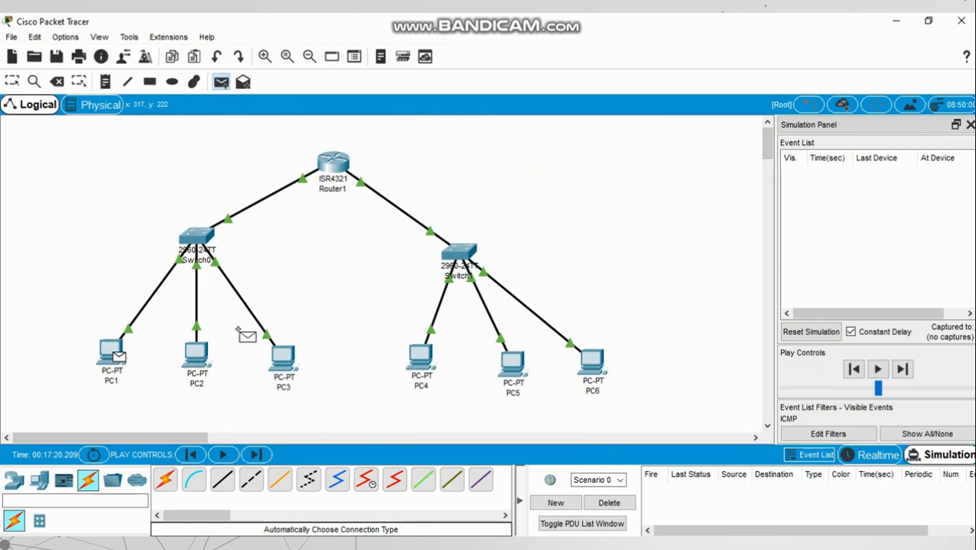
{"action": "left_click", "coordinate": [283, 363]}
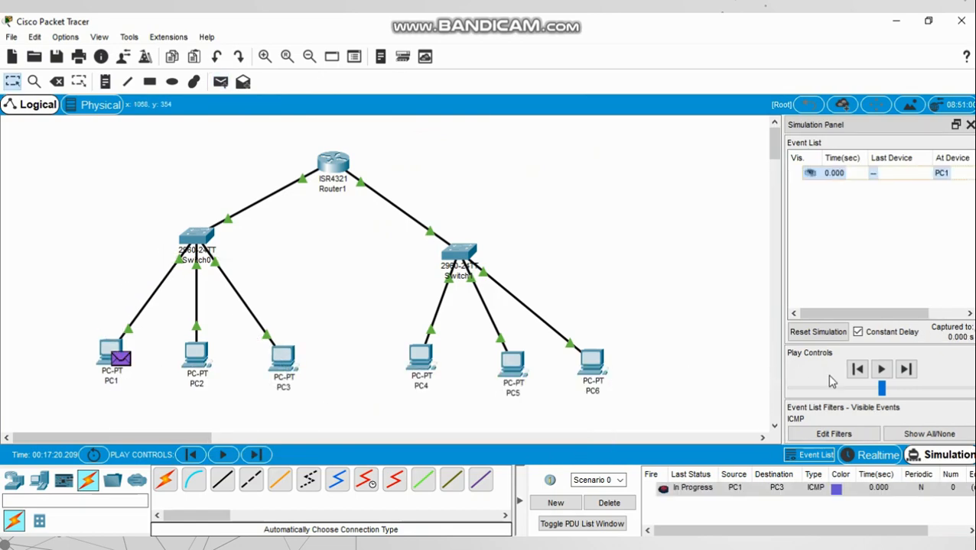
{"action": "left_click", "coordinate": [906, 370]}
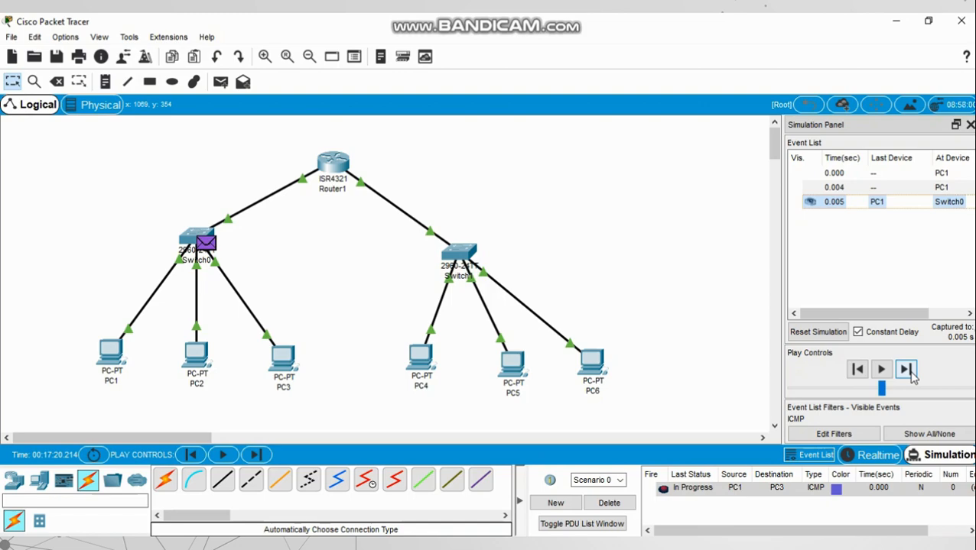
{"action": "left_click", "coordinate": [910, 371]}
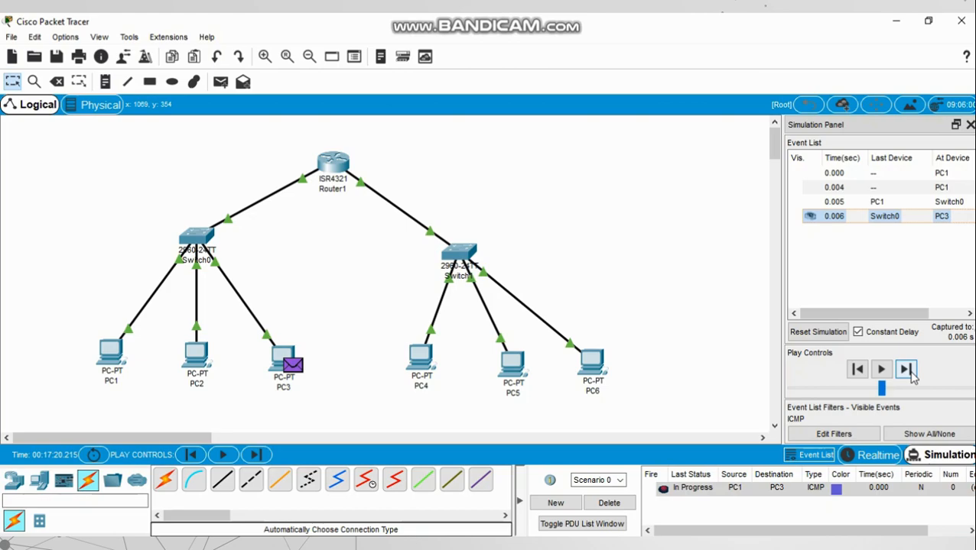
{"action": "left_click", "coordinate": [905, 371]}
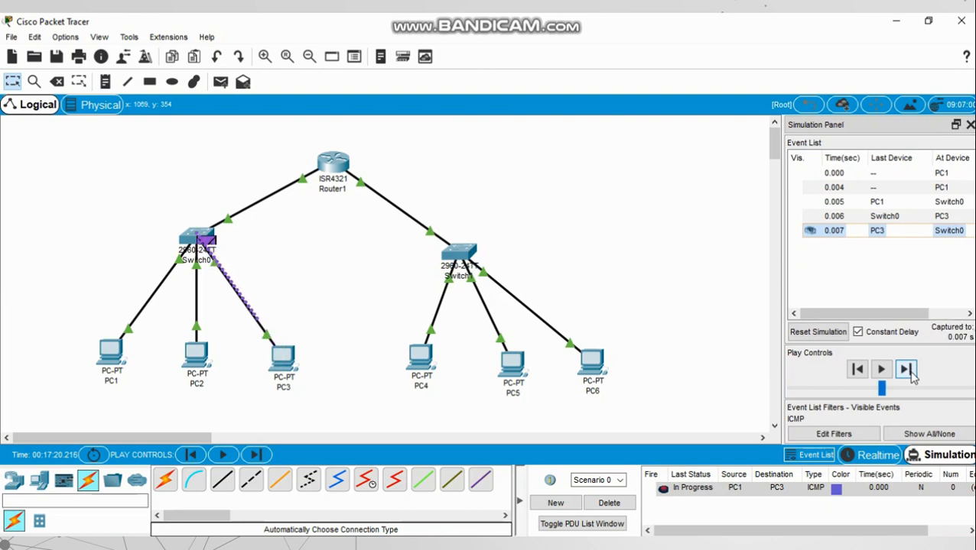
{"action": "left_click", "coordinate": [906, 370]}
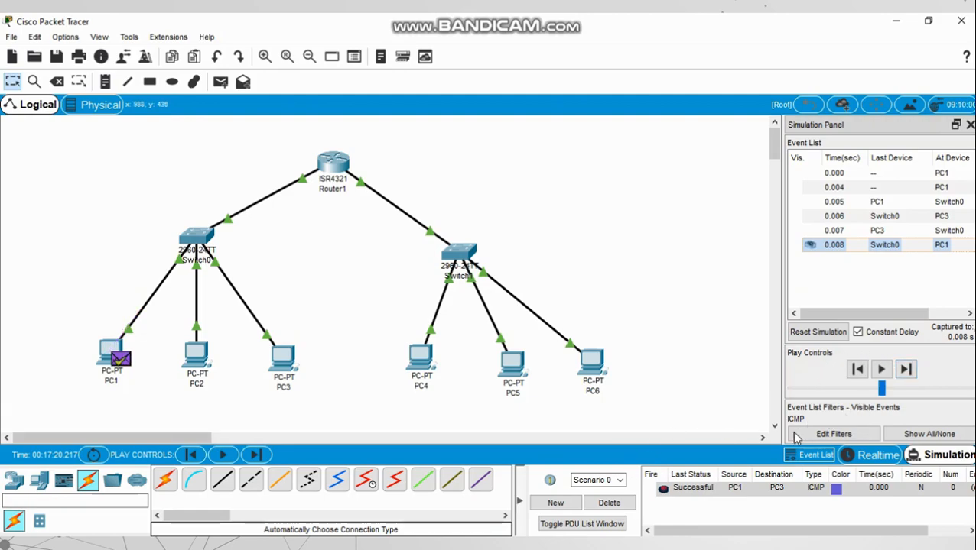
Reset the simulation with a new scenario and add a simple PDU from PC1 to PC4.
{"action": "left_click", "coordinate": [815, 332]}
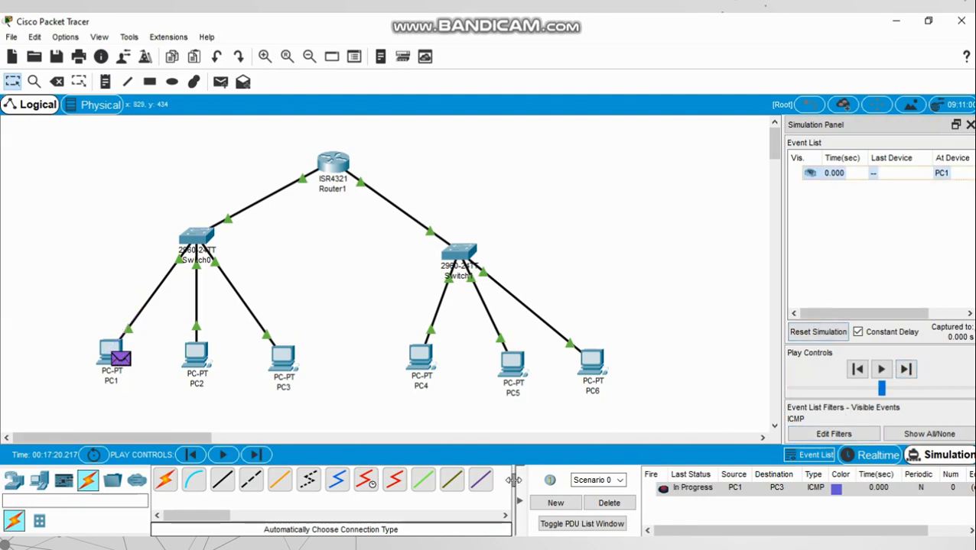
{"action": "left_click", "coordinate": [560, 506]}
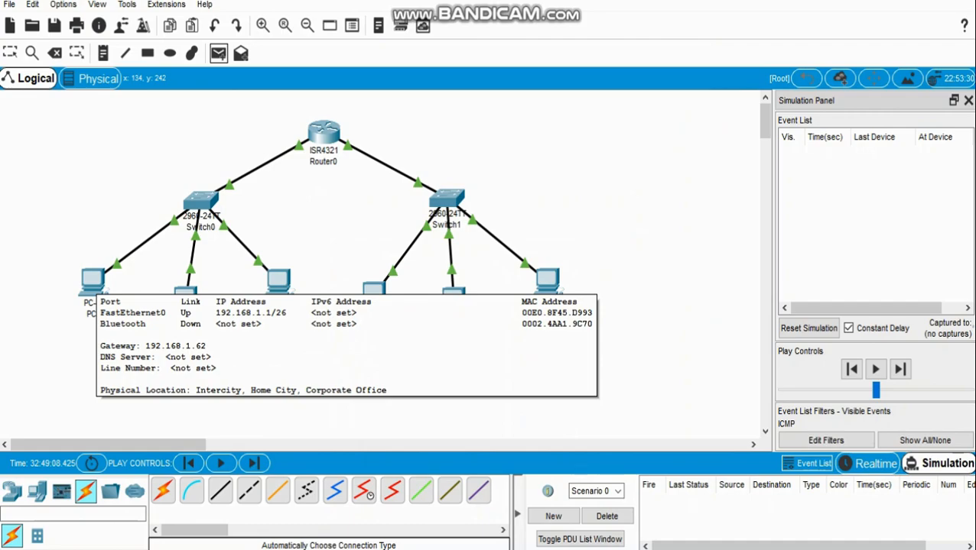
{"action": "left_click", "coordinate": [94, 280]}
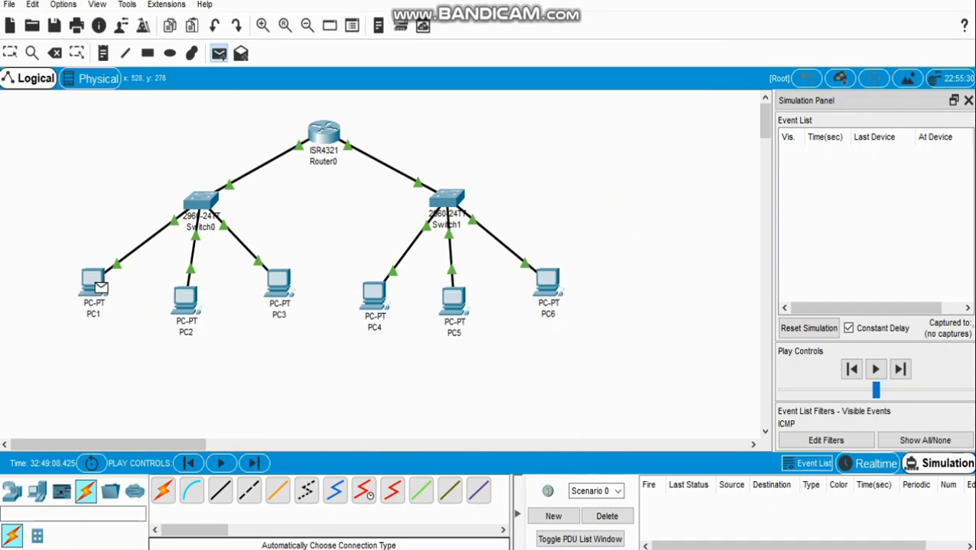
{"action": "left_click", "coordinate": [374, 294]}
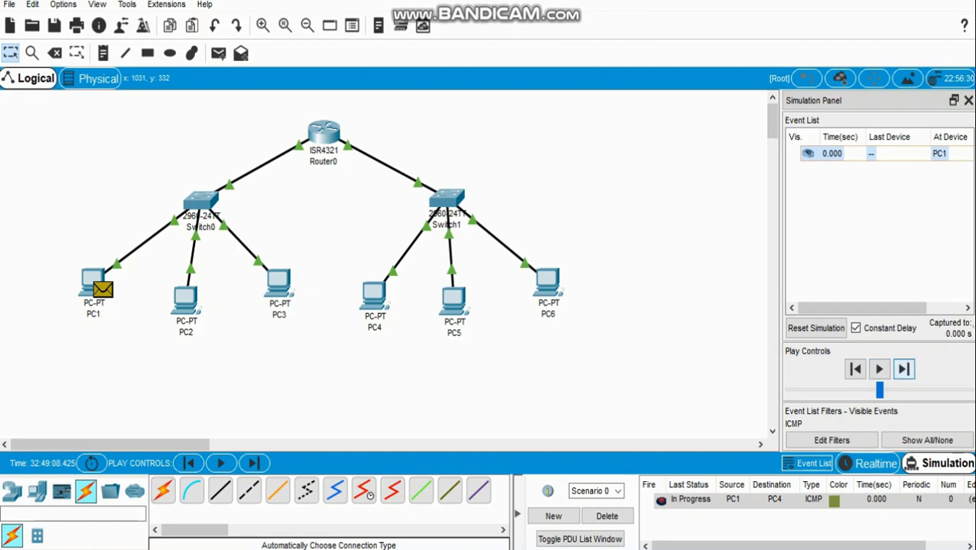
Advance the PC1-to-PC4 packet event by event across the router and both switches until the reply returns to PC1.
{"action": "left_click", "coordinate": [903, 369]}
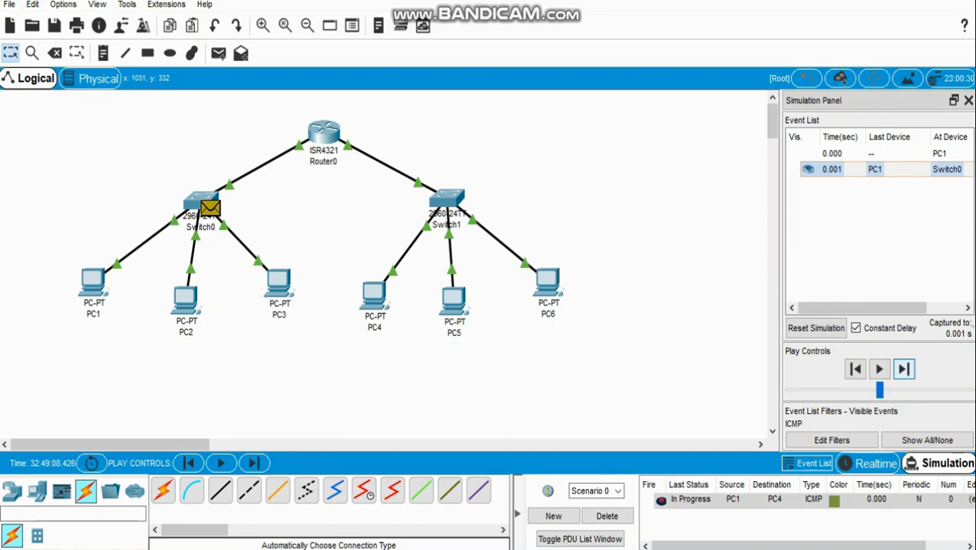
{"action": "left_click", "coordinate": [903, 369]}
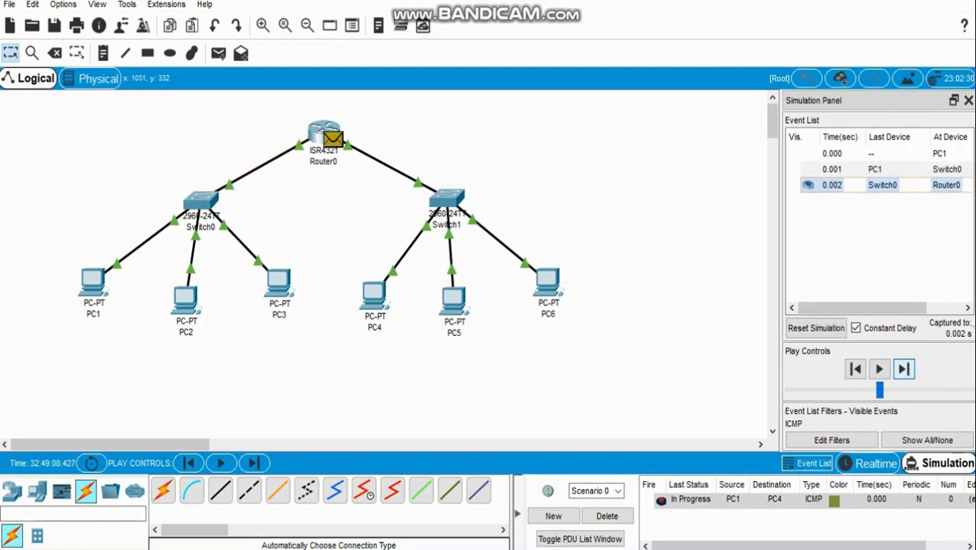
{"action": "left_click", "coordinate": [903, 369]}
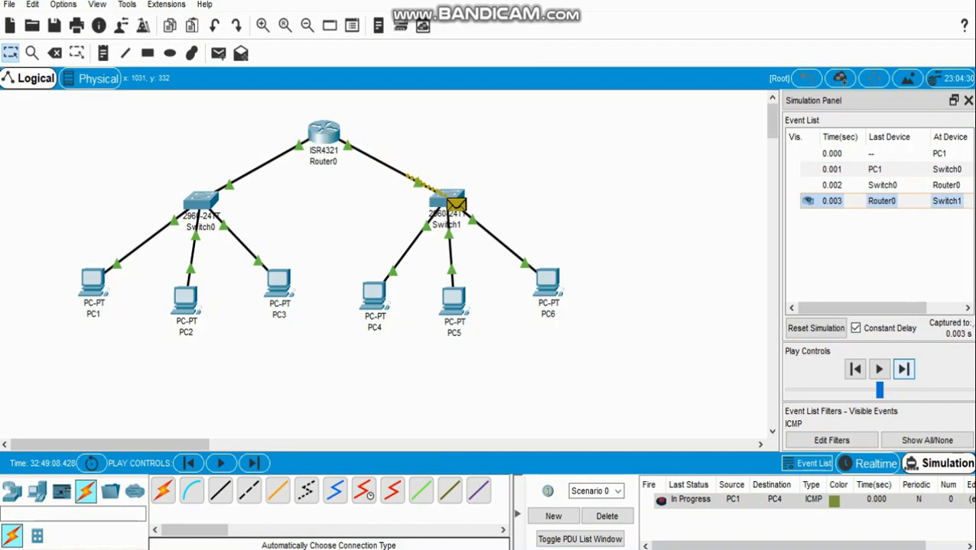
{"action": "left_click", "coordinate": [903, 369]}
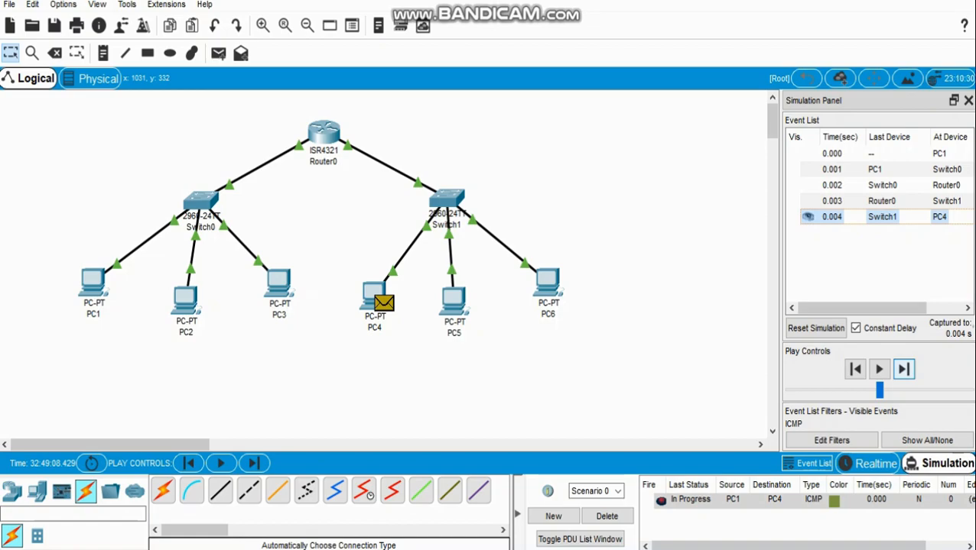
{"action": "left_click", "coordinate": [903, 369]}
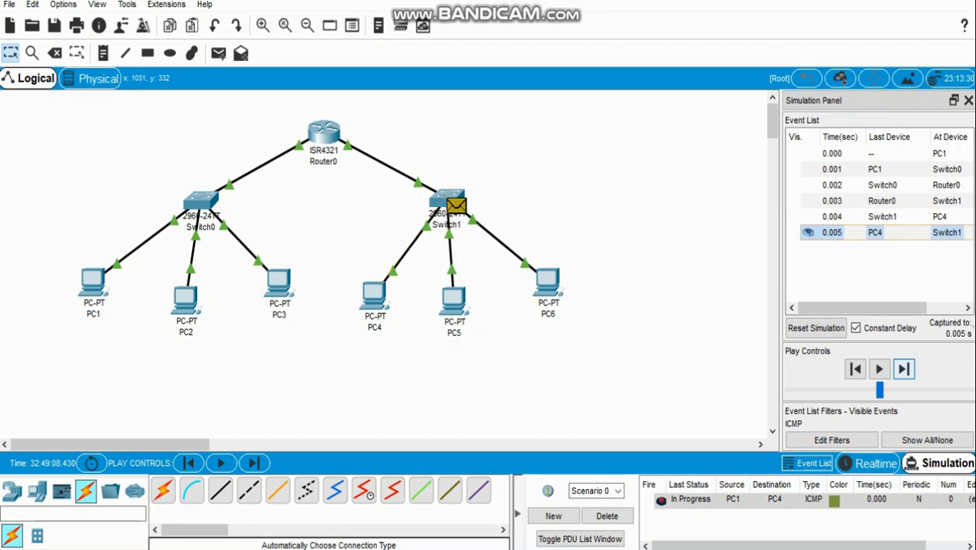
{"action": "left_click", "coordinate": [903, 369]}
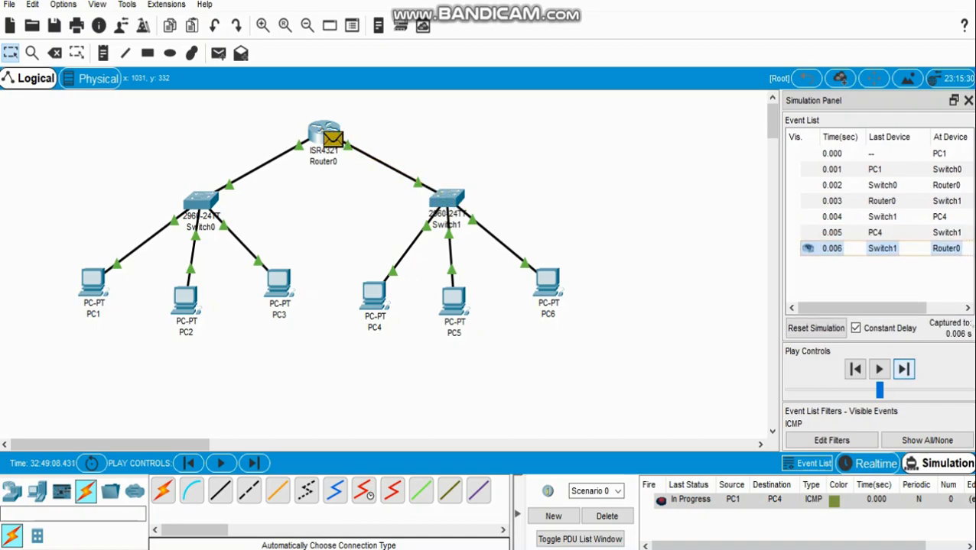
{"action": "left_click", "coordinate": [904, 369]}
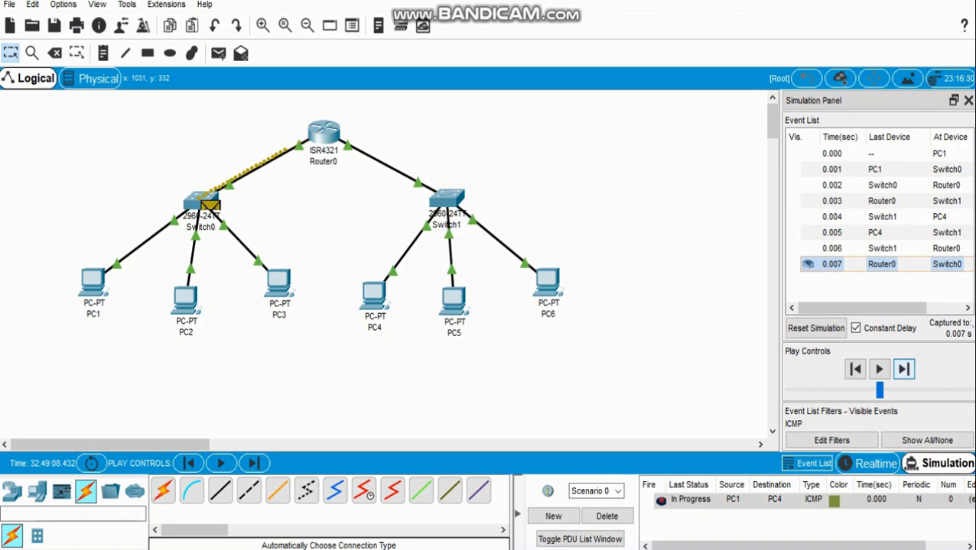
{"action": "left_click", "coordinate": [904, 369]}
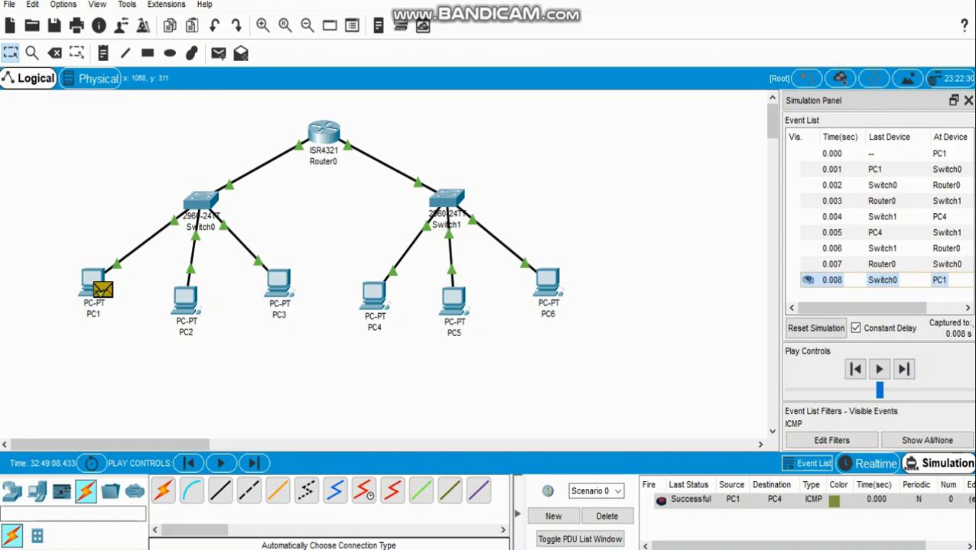
Reset the simulation and create a new scenario ready for another simple PDU.
{"action": "left_click", "coordinate": [815, 328]}
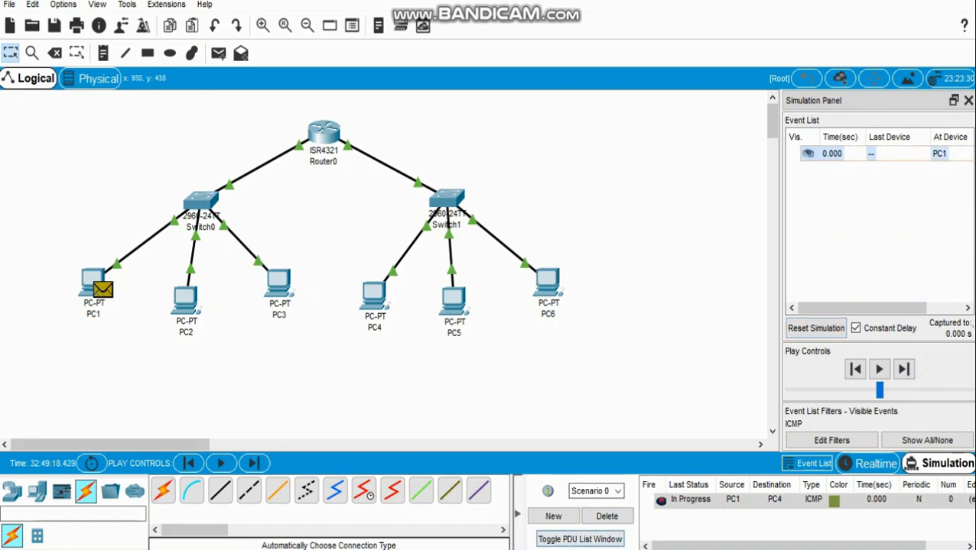
{"action": "left_click", "coordinate": [553, 516]}
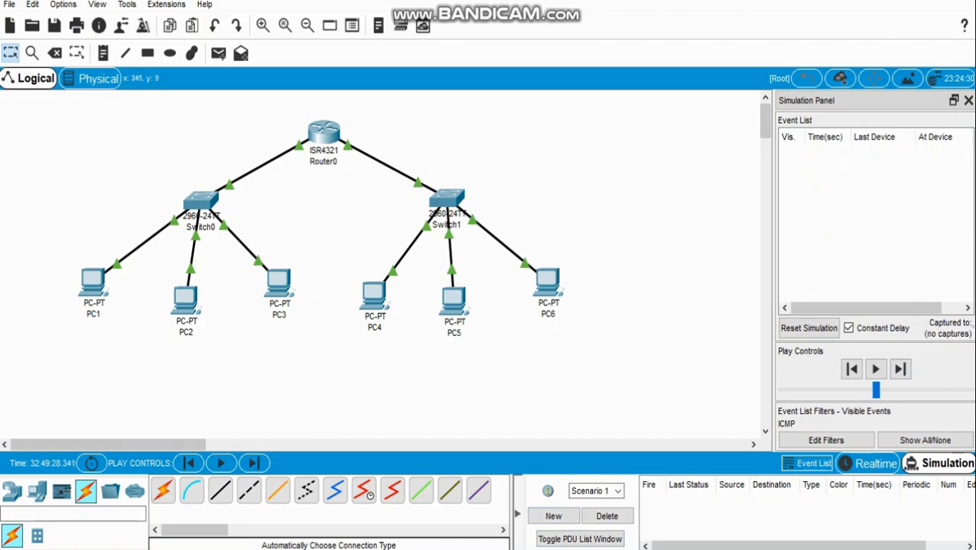
{"action": "left_click", "coordinate": [218, 53]}
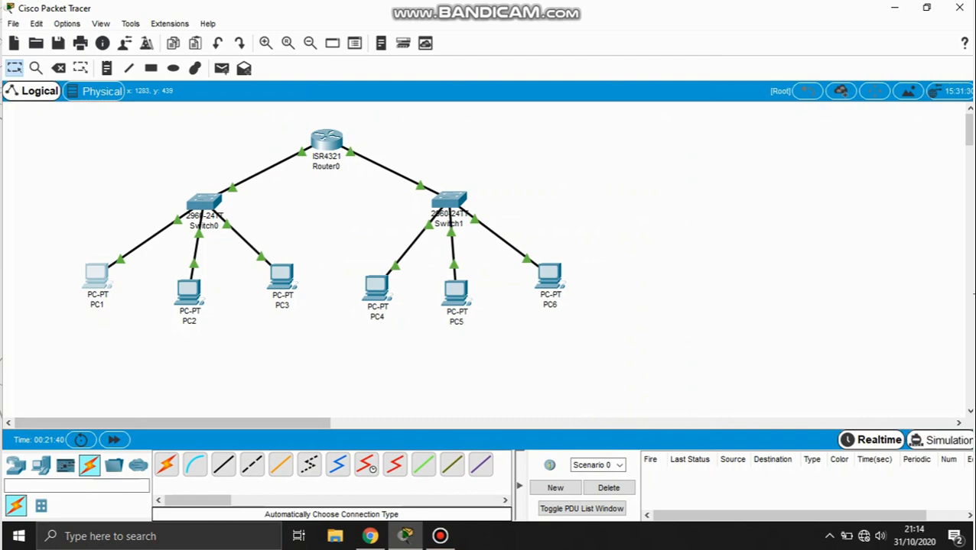
Return to Realtime mode and open the Command Prompt on PC1.
{"action": "key", "text": "shift+s"}
{"action": "key", "text": "shift+r"}
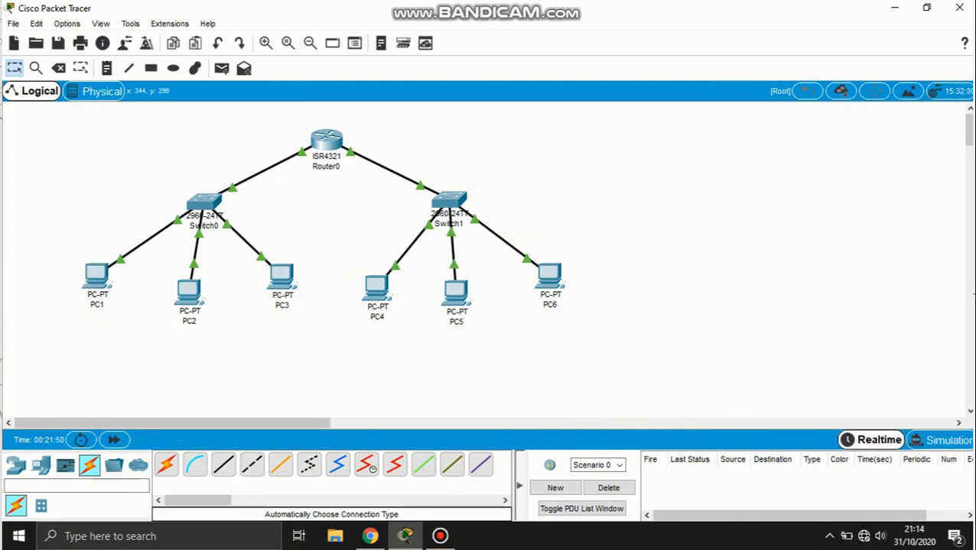
{"action": "left_click", "coordinate": [97, 277]}
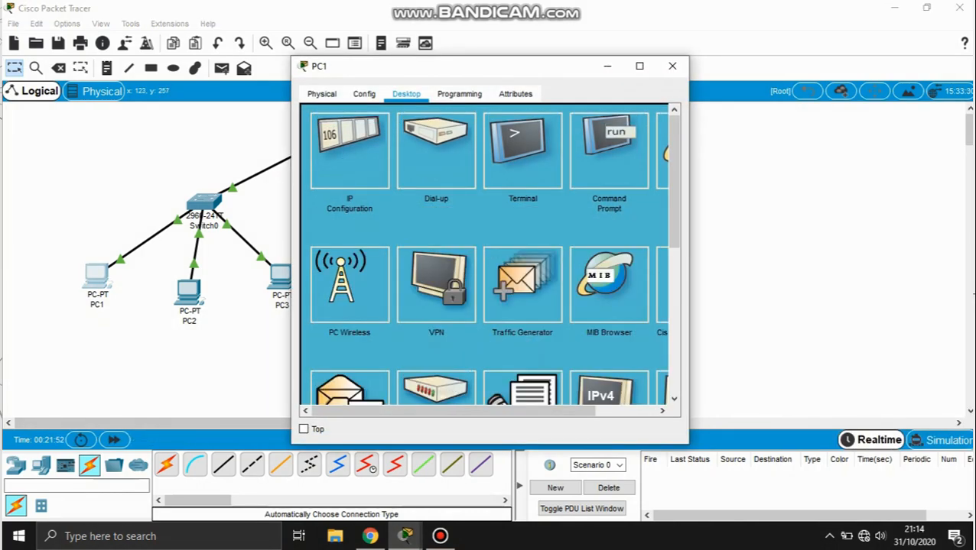
{"action": "left_click", "coordinate": [608, 151]}
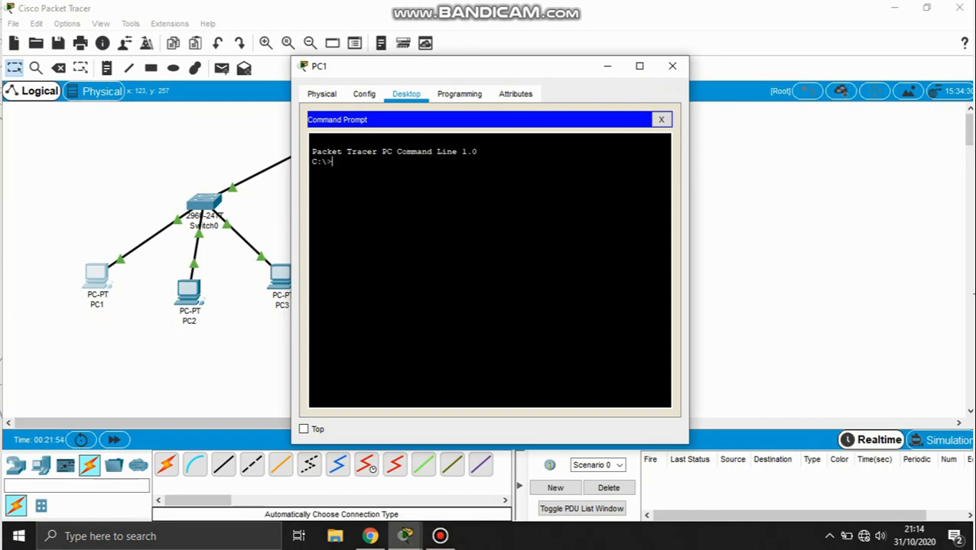
Run tracert from PC1's Command Prompt to 192.168.1.3 and close the PC1 window.
{"action": "type", "text": "tracert 192.16"}
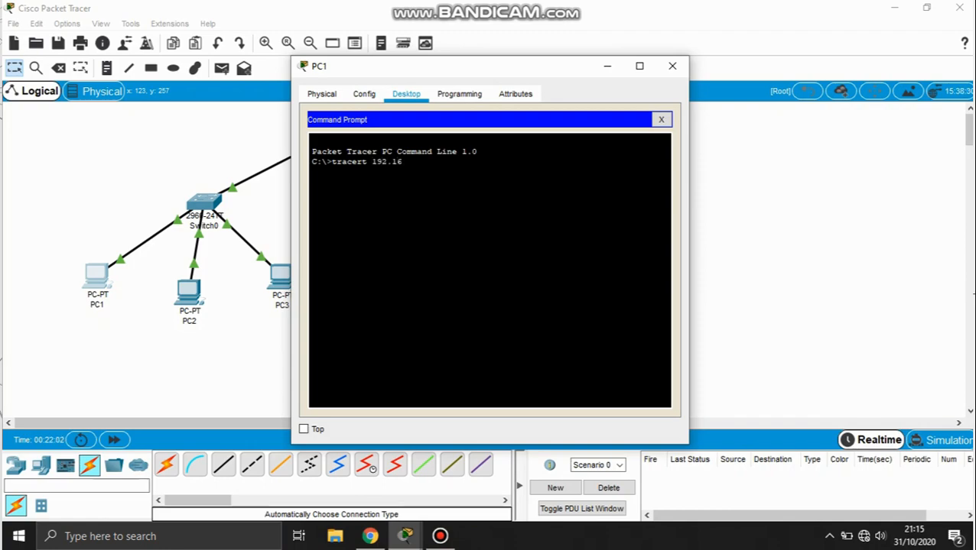
{"action": "type", "text": "8.1.3"}
{"action": "key", "text": "Return"}
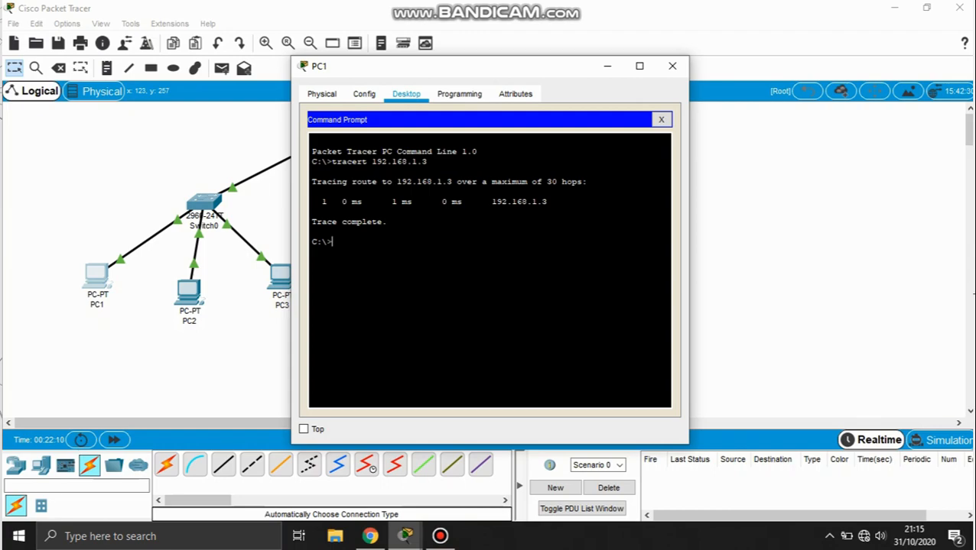
{"action": "left_click", "coordinate": [672, 65]}
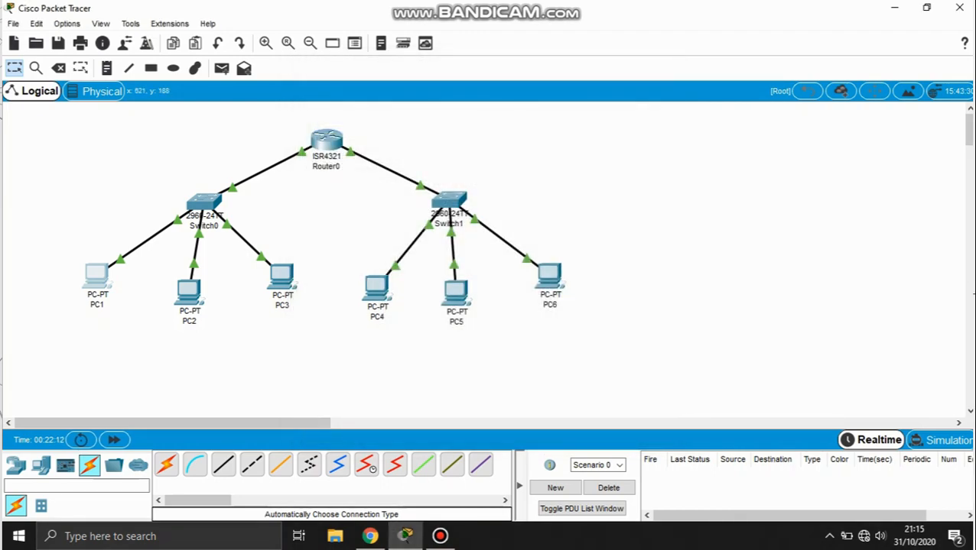
Check the IP Configuration settings of PC4 and PC1.
{"action": "left_click", "coordinate": [376, 287]}
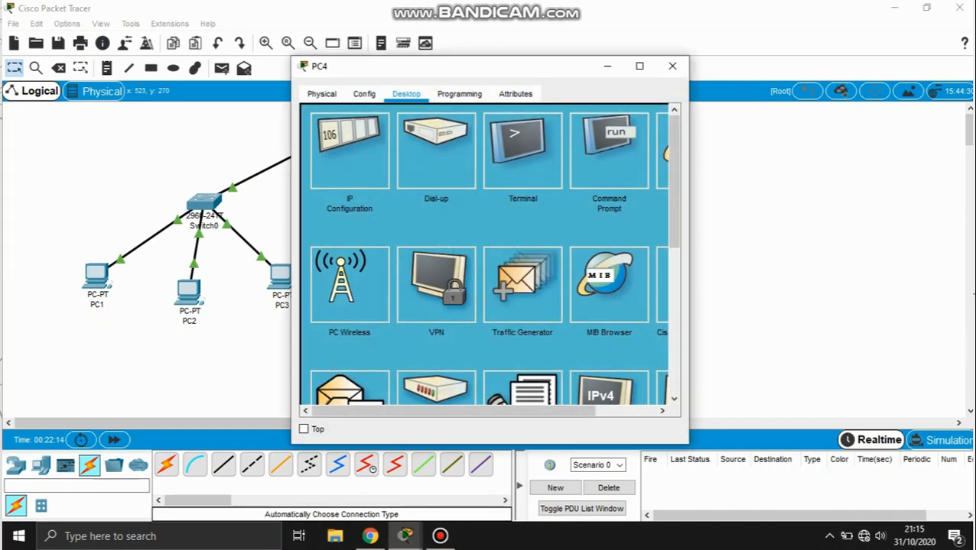
{"action": "left_click", "coordinate": [350, 151]}
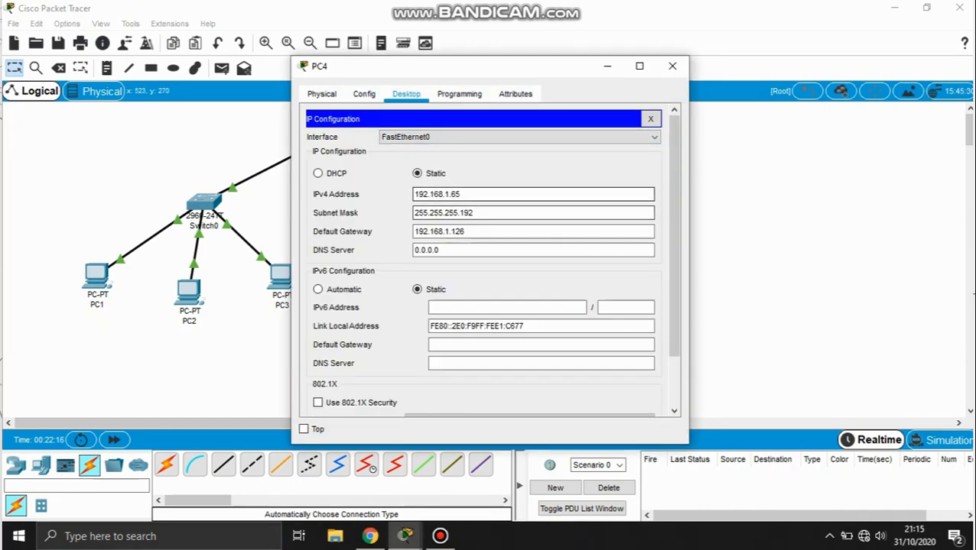
{"action": "left_click", "coordinate": [672, 66]}
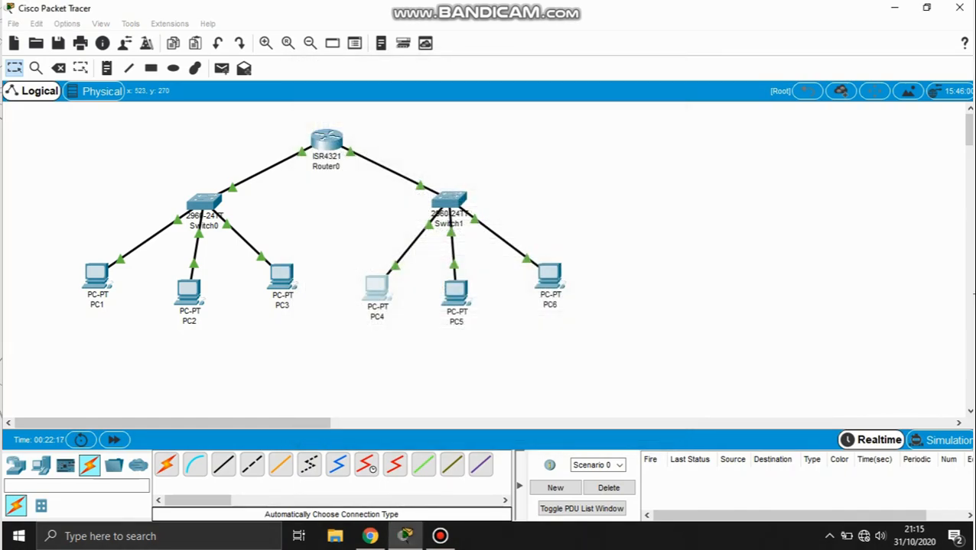
{"action": "left_click", "coordinate": [96, 275]}
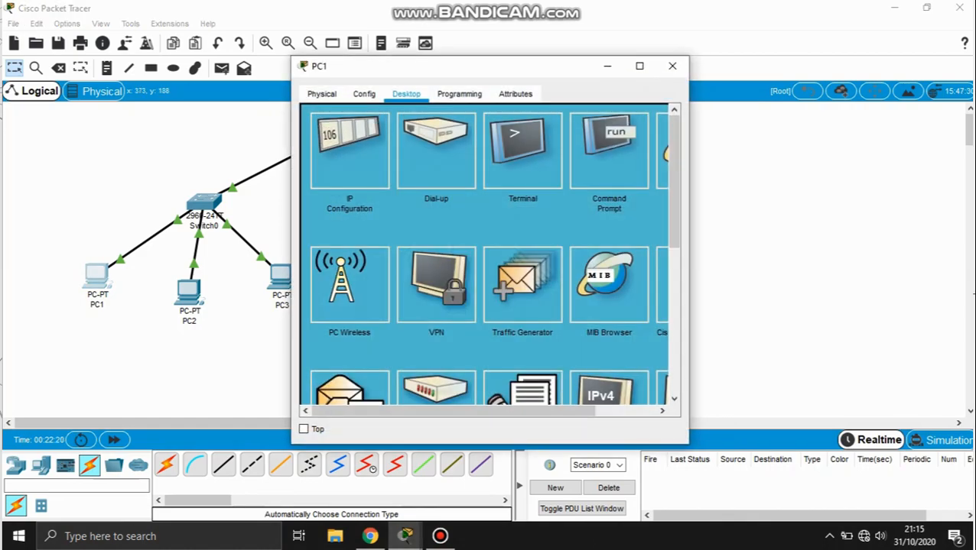
{"action": "left_click", "coordinate": [350, 151]}
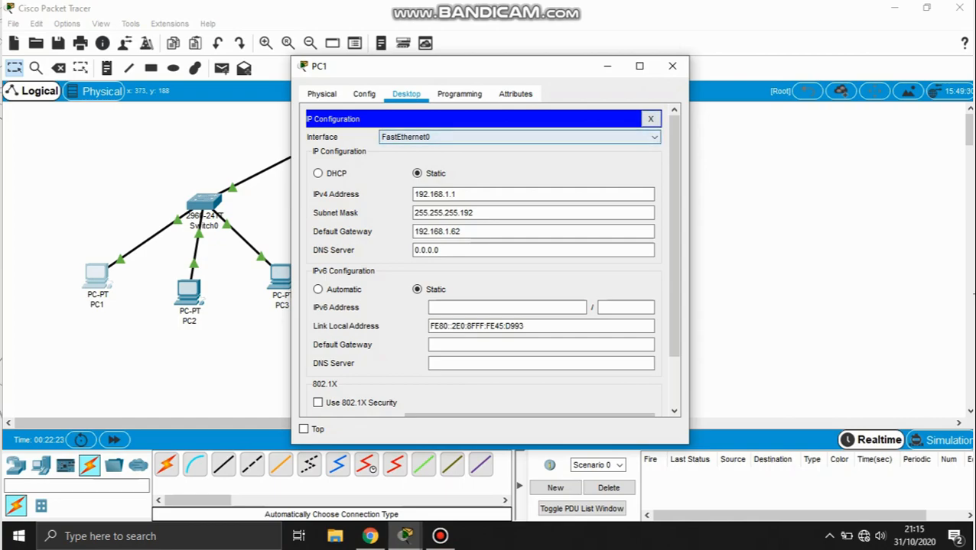
{"action": "left_click", "coordinate": [650, 120]}
Reopen PC1's Command Prompt and run tracert to 192.168.1.65 and 192.168.1.67 in the other subnet.
{"action": "left_click", "coordinate": [608, 145]}
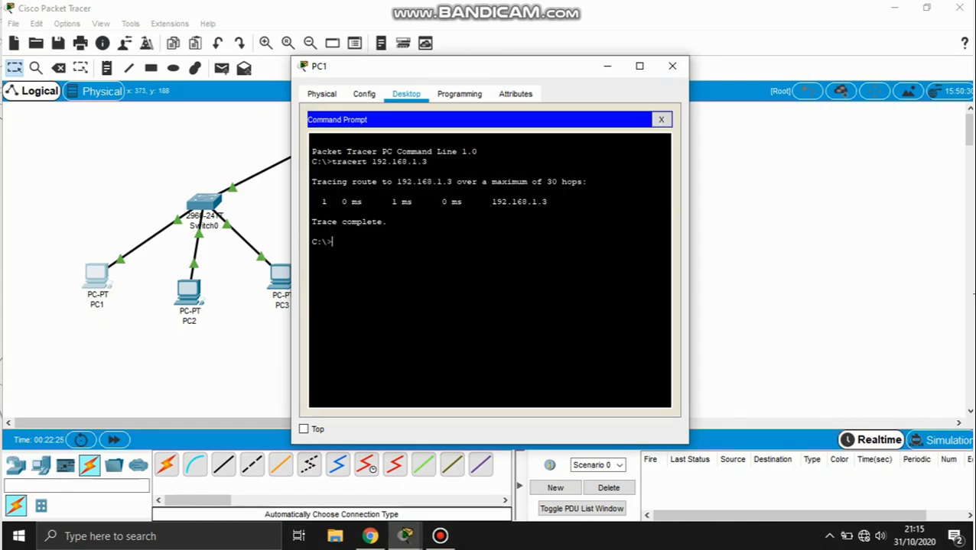
{"action": "type", "text": "tracert 192.168."}
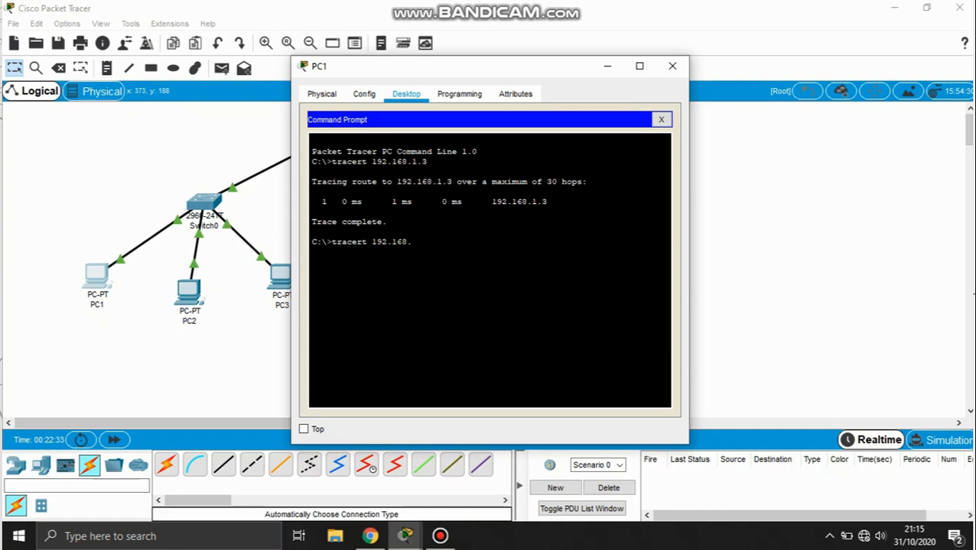
{"action": "type", "text": "1.65"}
{"action": "key", "text": "Return"}
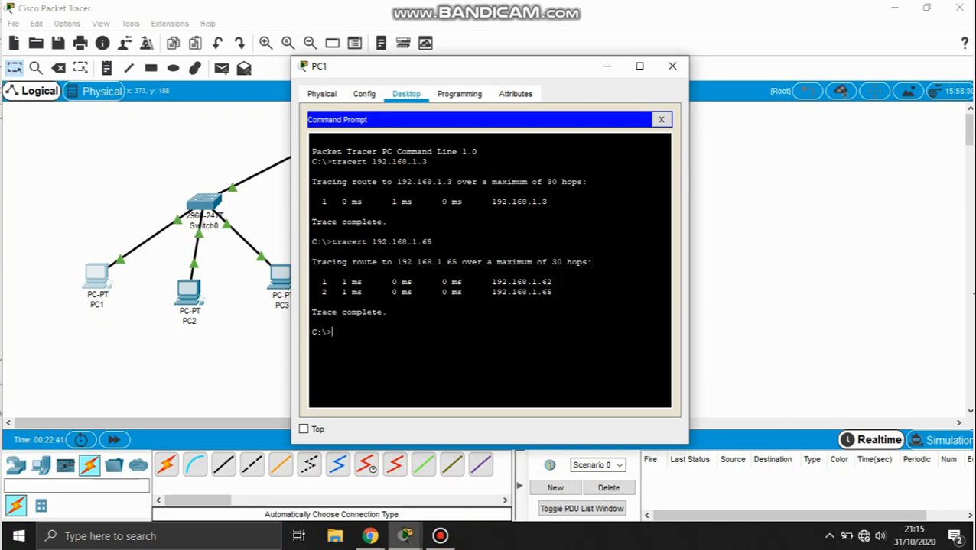
{"action": "type", "text": "tracert 192.168.1.67"}
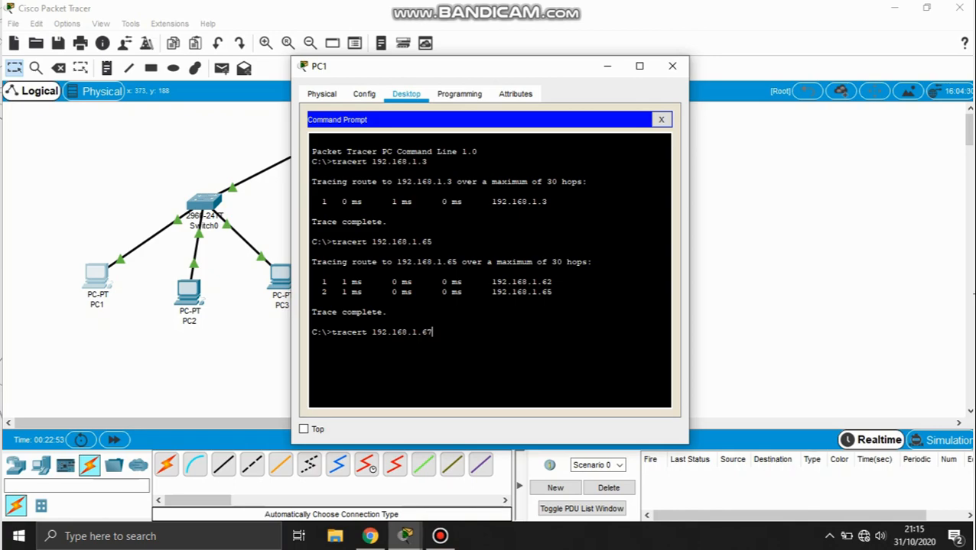
{"action": "key", "text": "Return"}
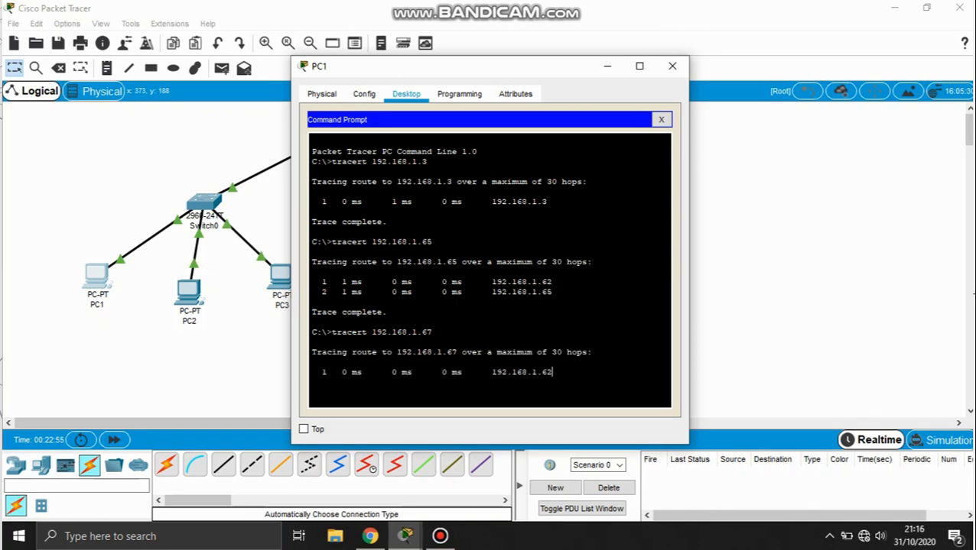